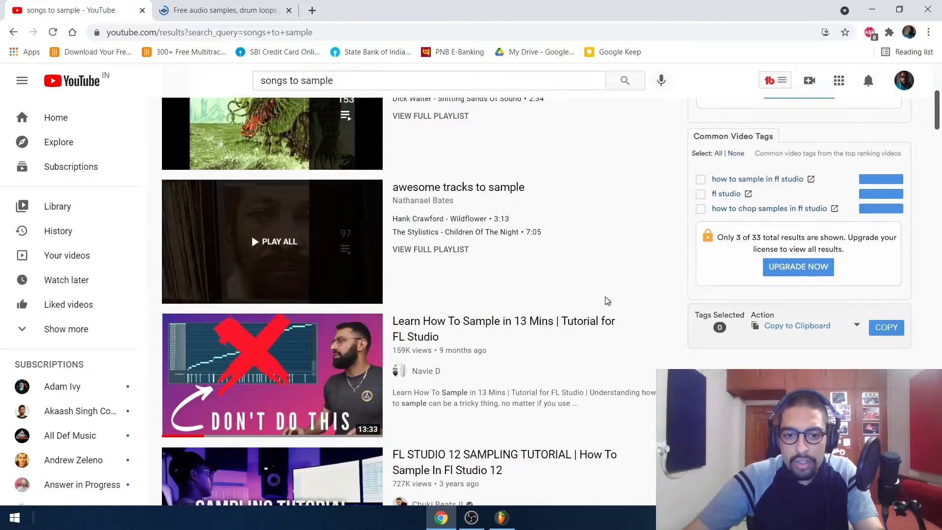
Open the "awesome tracks to sample" playlist from the search results and preview "Hank Crawford - Wildflower"
scroll(607, 301, up, 5)
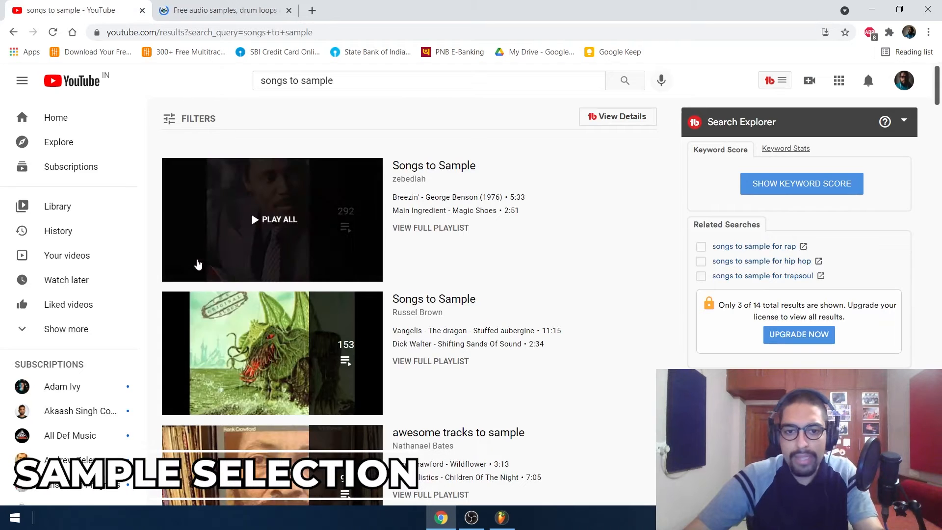
scroll(564, 301, down, 3)
click(220, 356)
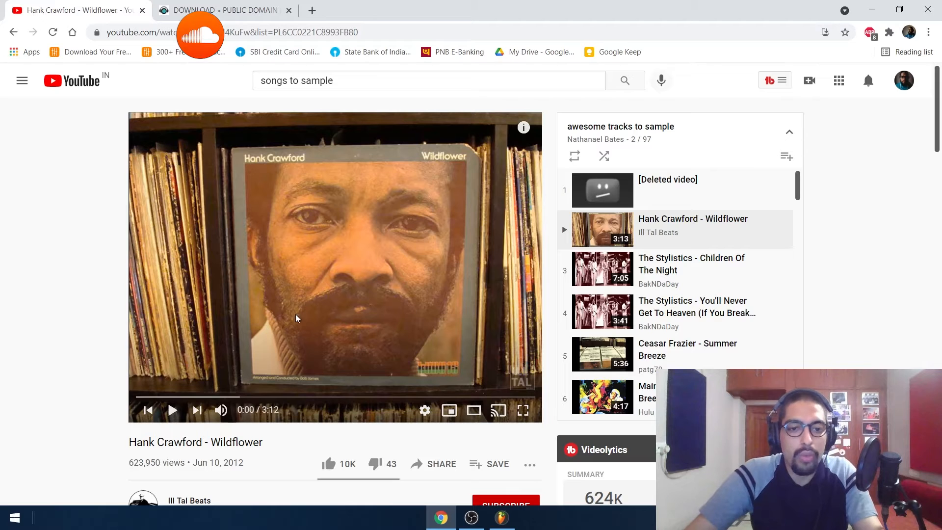
click(313, 182)
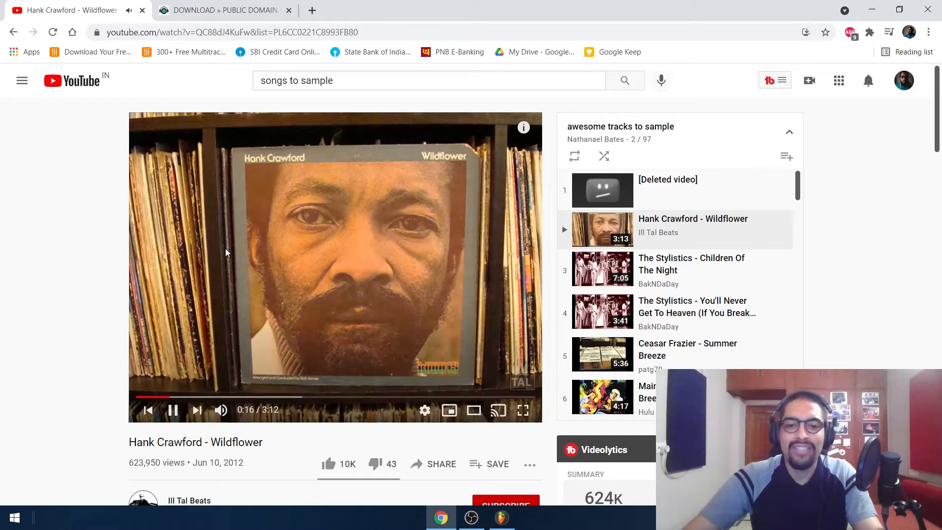
click(227, 253)
Download "Archie Shepp - Crucificado" from the playlist as an MP3 through y2mate
scroll(669, 290, down, 11)
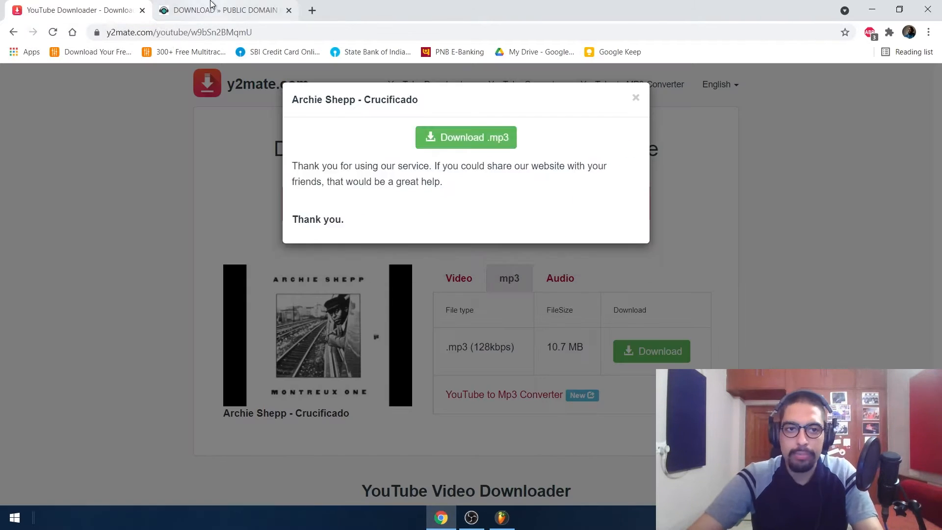
click(481, 136)
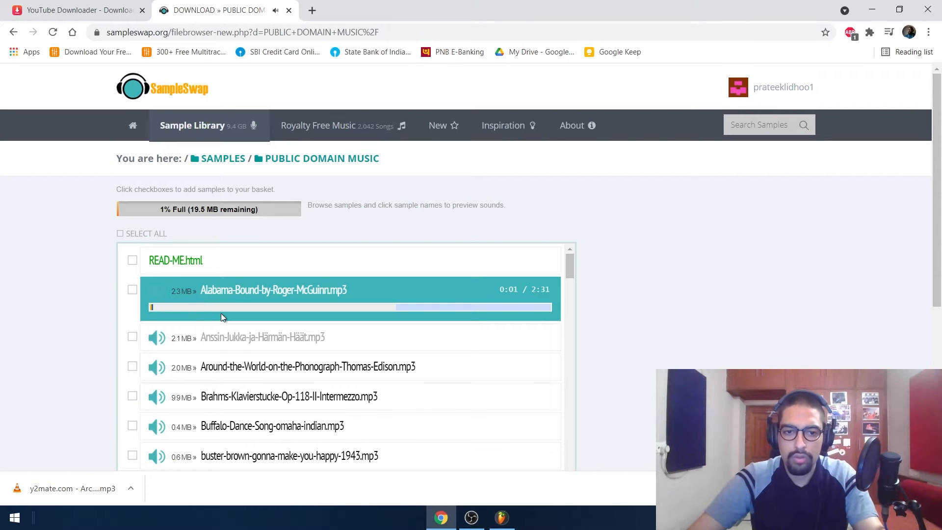
Browse SampleSwap's Public Domain Music folder and preview several jr-lomax-1939 songs, including "my-baby-needs-a-pair-of-shoes"
scroll(248, 329, down, 13)
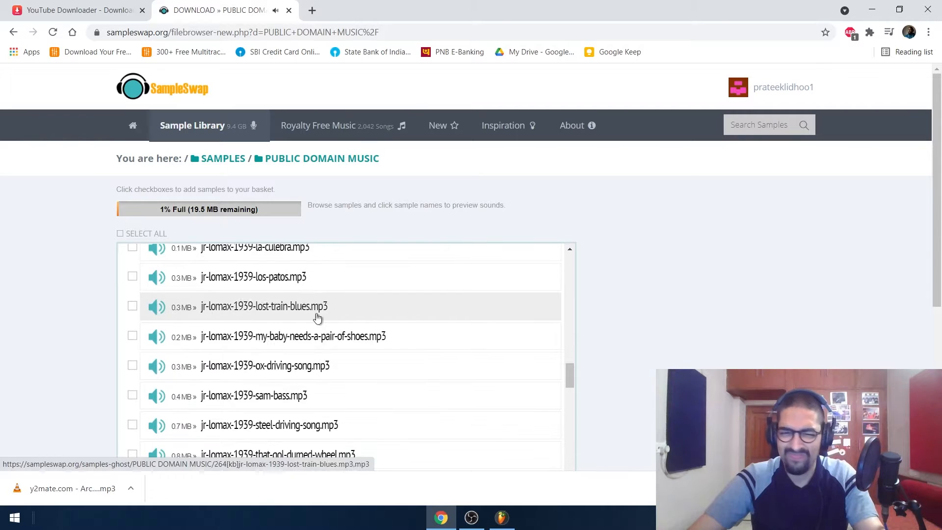
scroll(319, 317, up, 2)
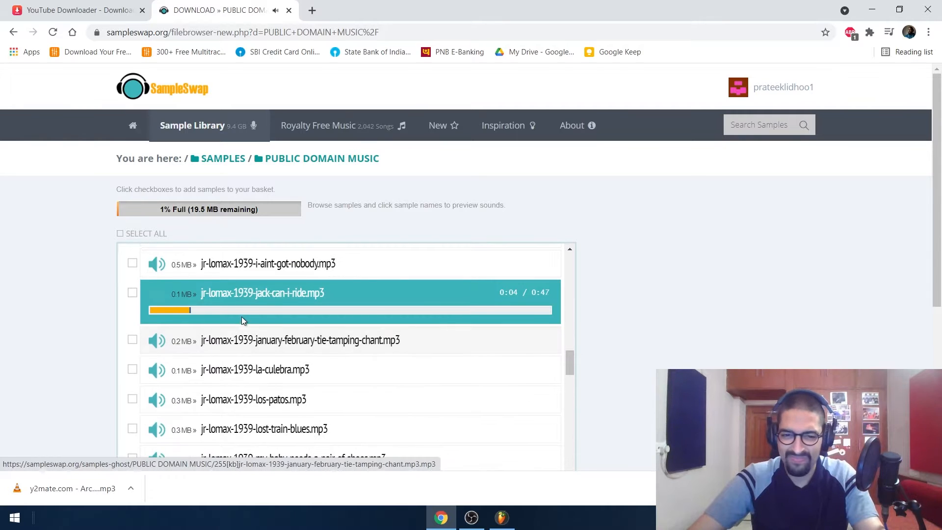
scroll(260, 321, down, 2)
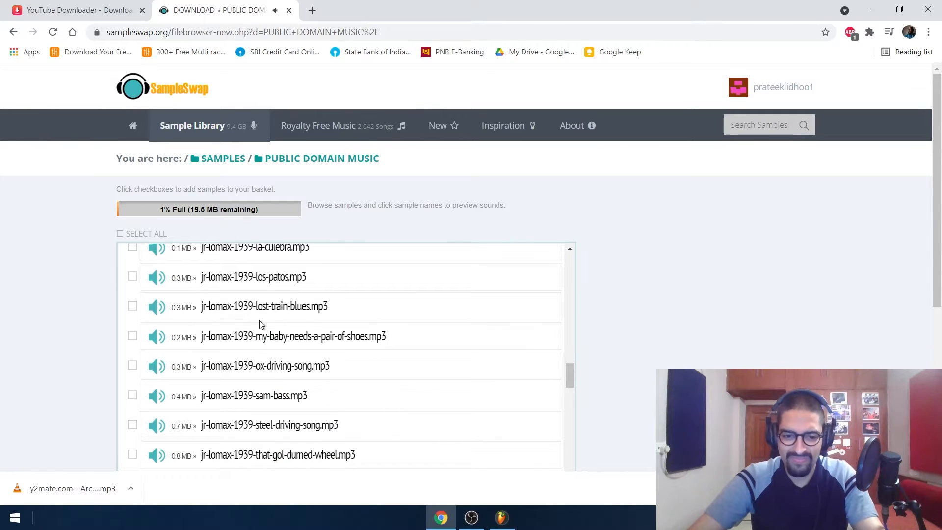
click(175, 341)
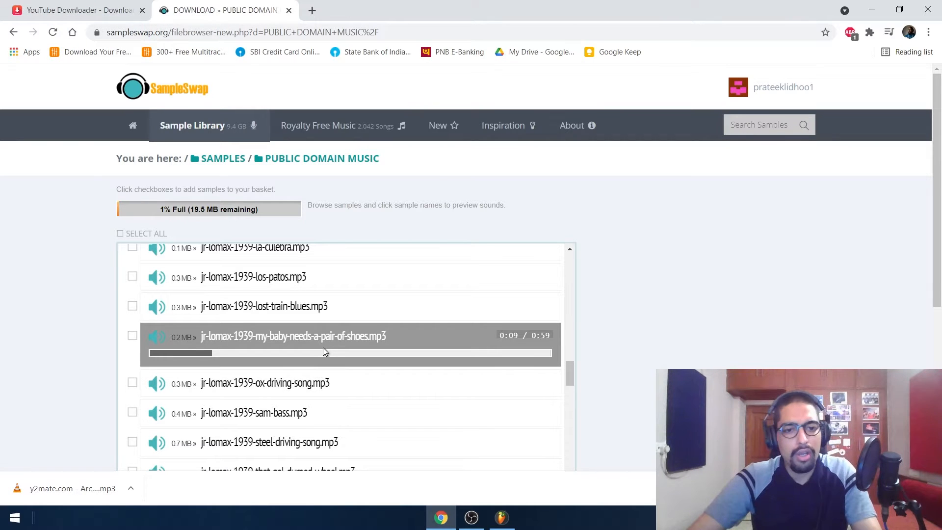
scroll(321, 349, up, 3)
scroll(318, 351, down, 3)
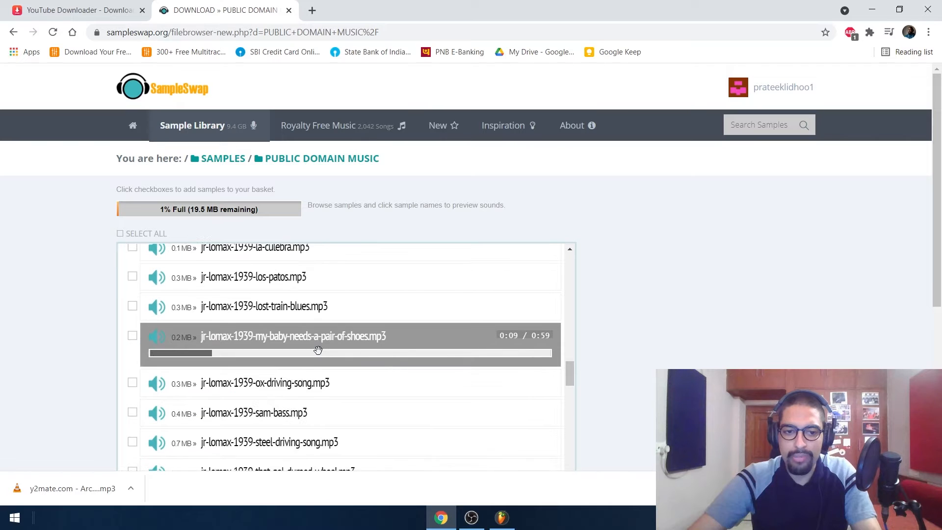
click(163, 308)
click(344, 321)
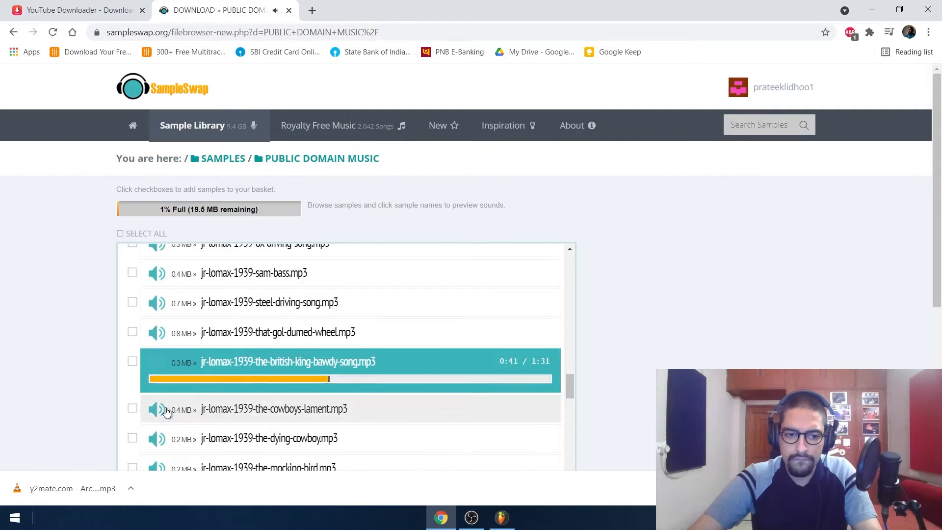
Preview further songs in the public domain list and add jr-lomax-1939-when-i-die.mp3 to the download basket
click(166, 410)
scroll(166, 392, down, 3)
click(158, 360)
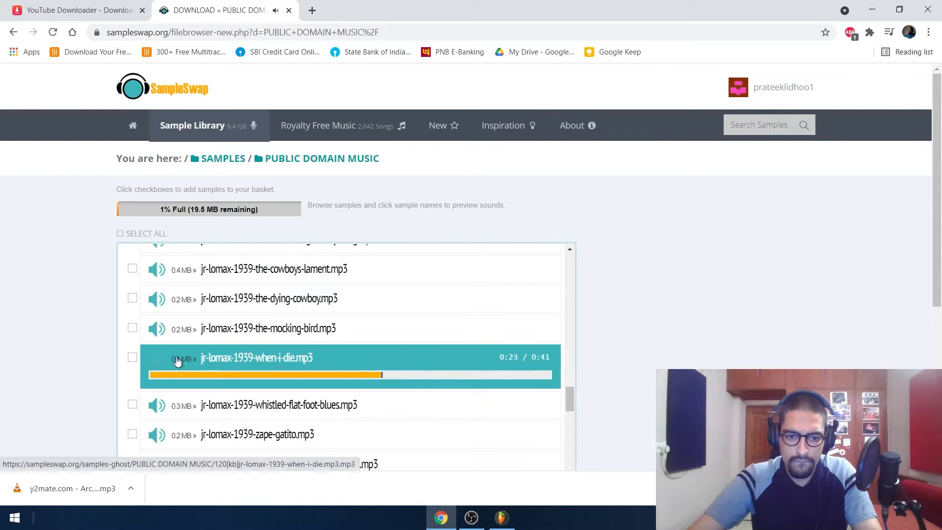
click(133, 357)
scroll(257, 365, down, 2)
click(273, 316)
scroll(355, 316, down, 4)
click(209, 384)
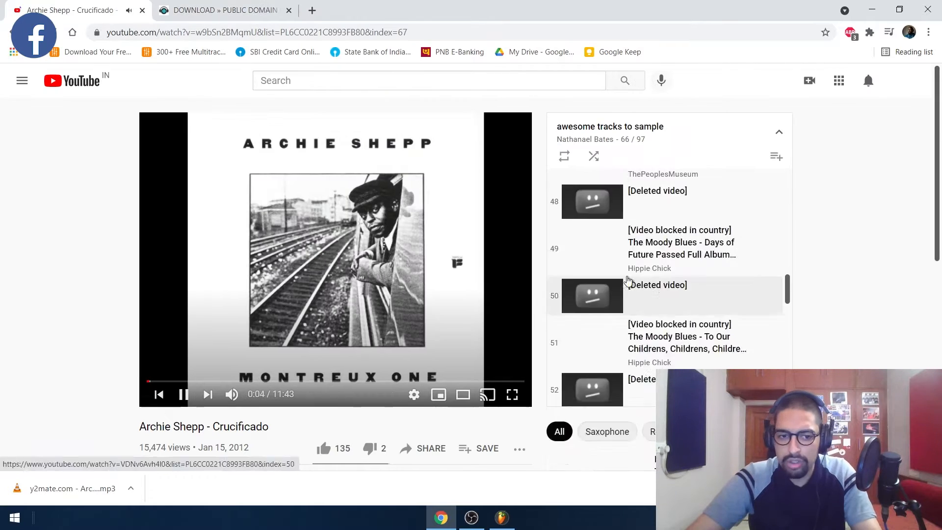
Look through the YouTube playlist "awesome tracks to sample" for another song and preview Ferrante & Teicher's "Lady Love" (1974)
scroll(702, 304, down, 5)
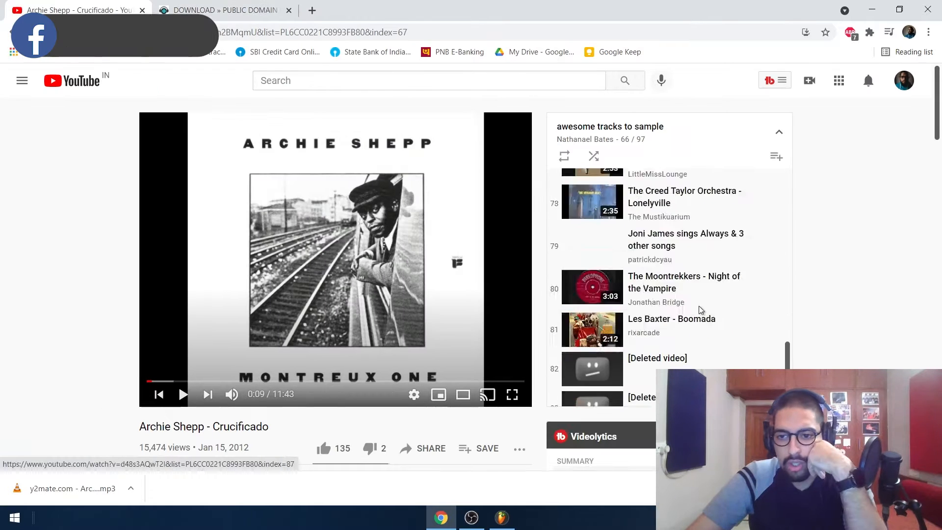
scroll(701, 299, up, 5)
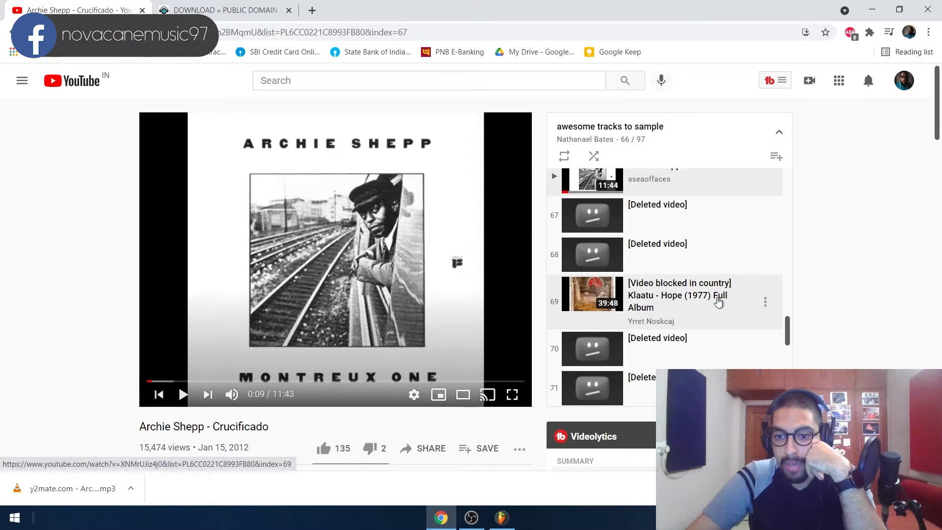
scroll(716, 300, up, 15)
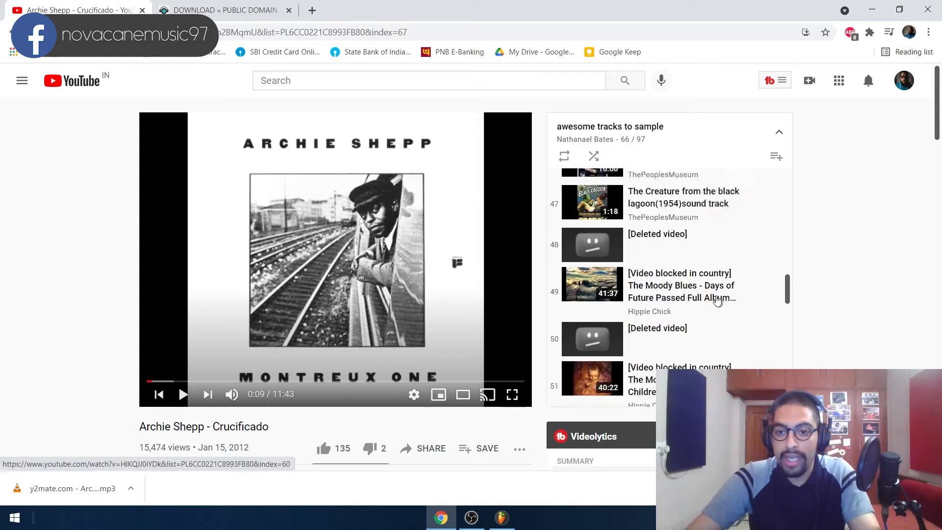
scroll(715, 296, up, 3)
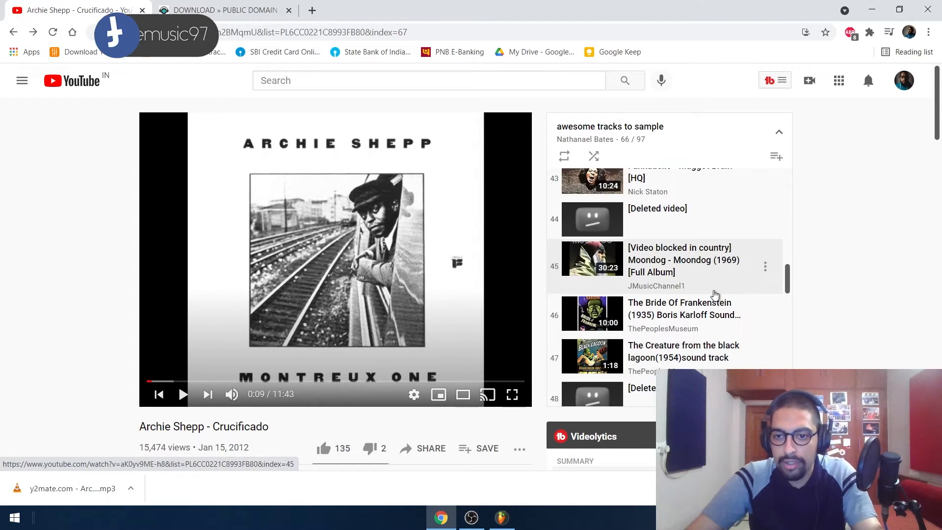
scroll(716, 290, up, 5)
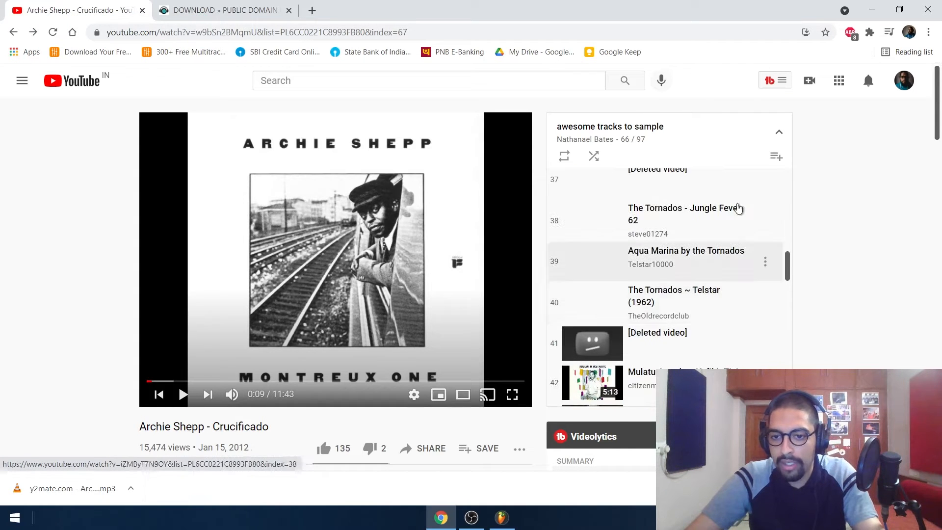
scroll(713, 334, down, 10)
scroll(712, 339, down, 3)
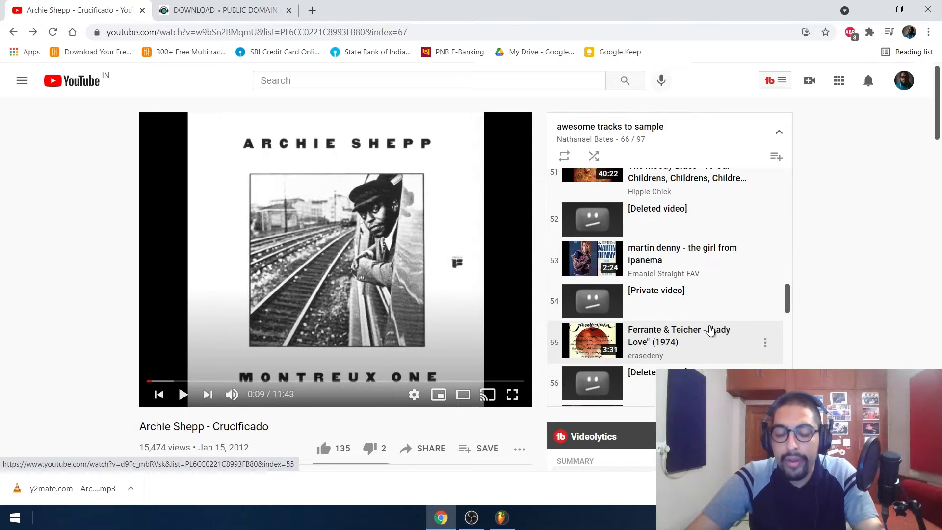
click(711, 336)
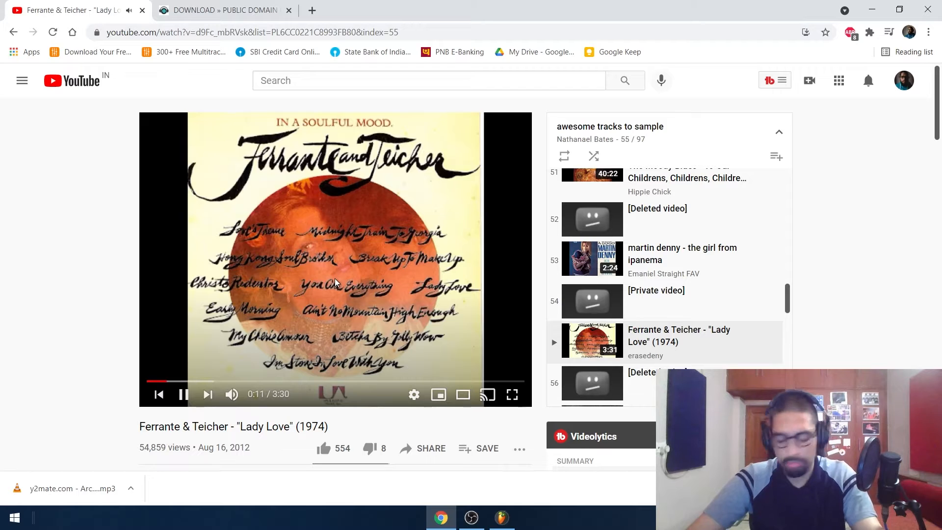
click(293, 202)
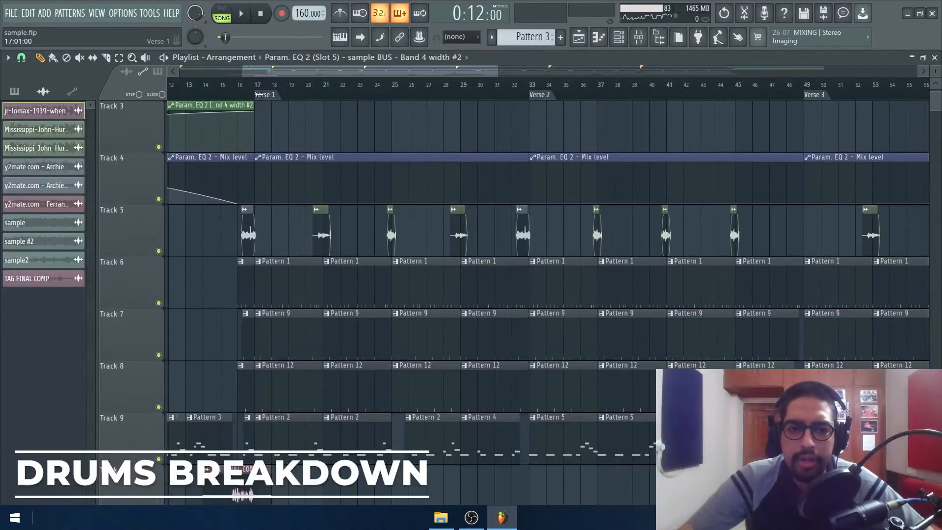
In the FL Studio project, show the Channel rack, switch to Pattern 9 and play its kick steps in pattern mode
scroll(285, 147, down, 1)
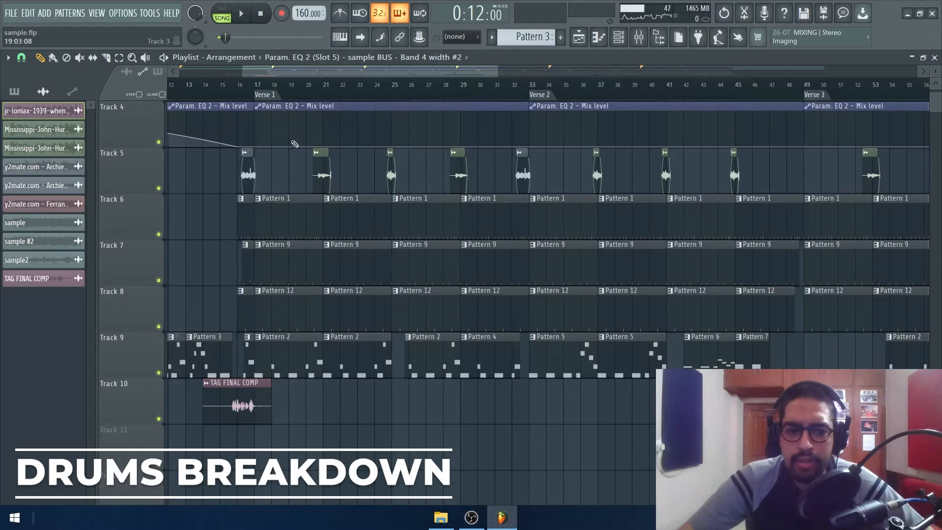
click(274, 93)
key(F6)
scroll(528, 36, up, 2)
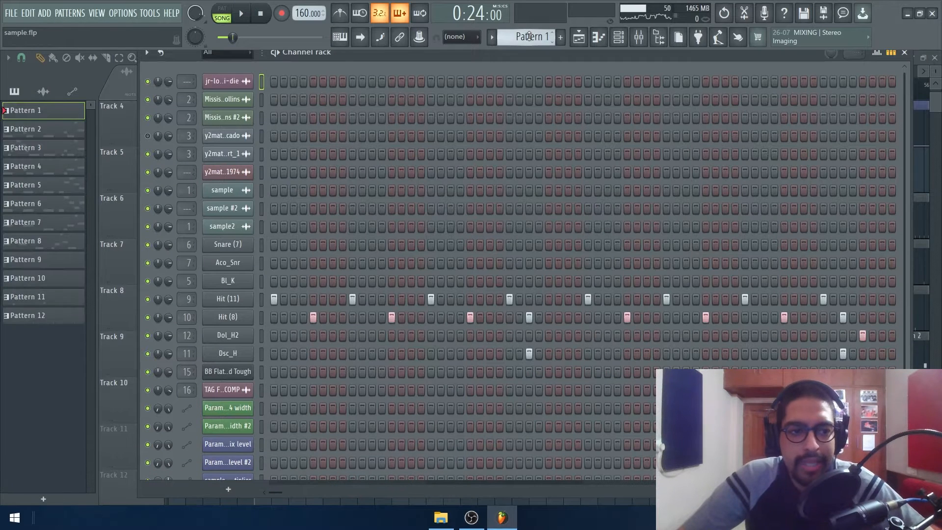
scroll(528, 35, down, 8)
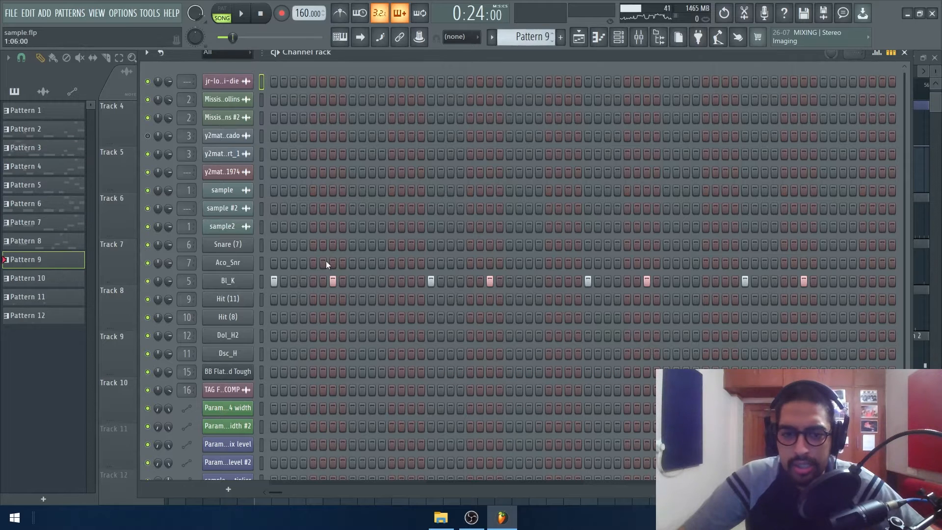
key(l)
key(space)
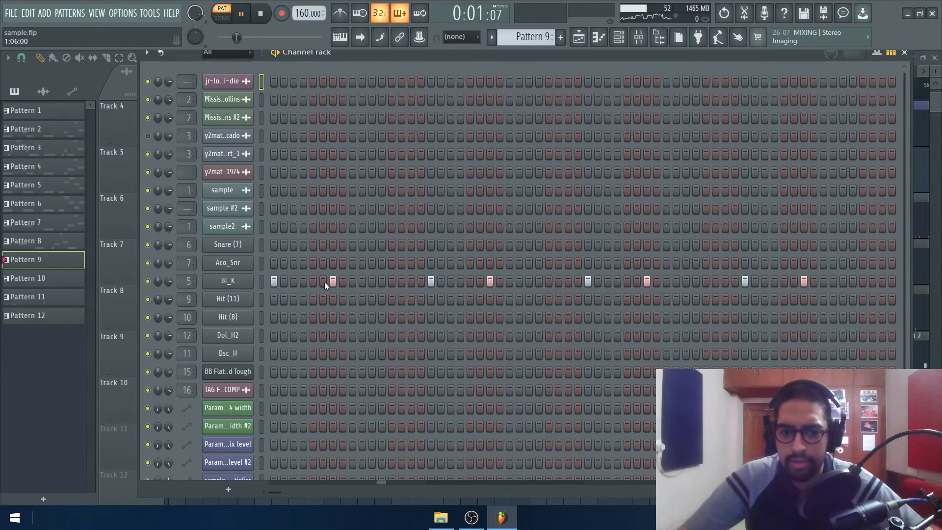
Examine the kick channel's sampler settings and waveform, stop playback and close the channel window
click(244, 283)
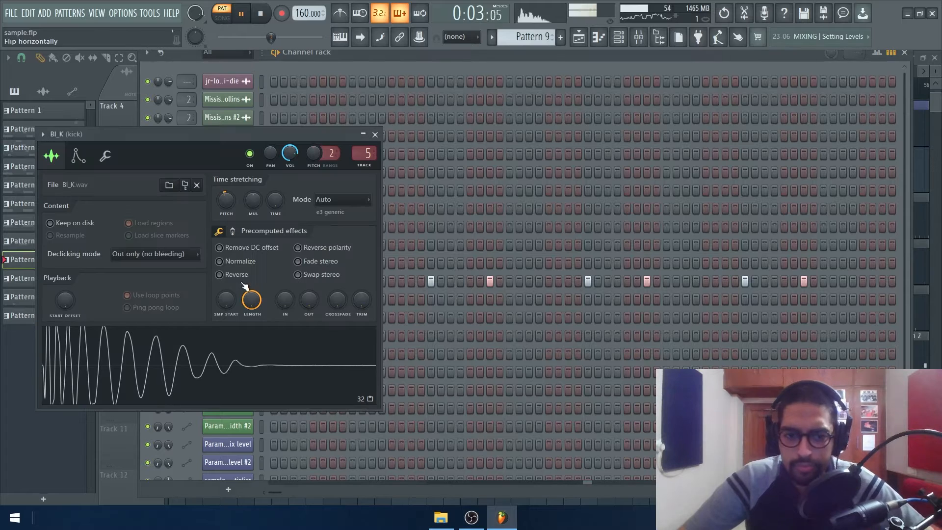
key(space)
drag(176, 132, 292, 107)
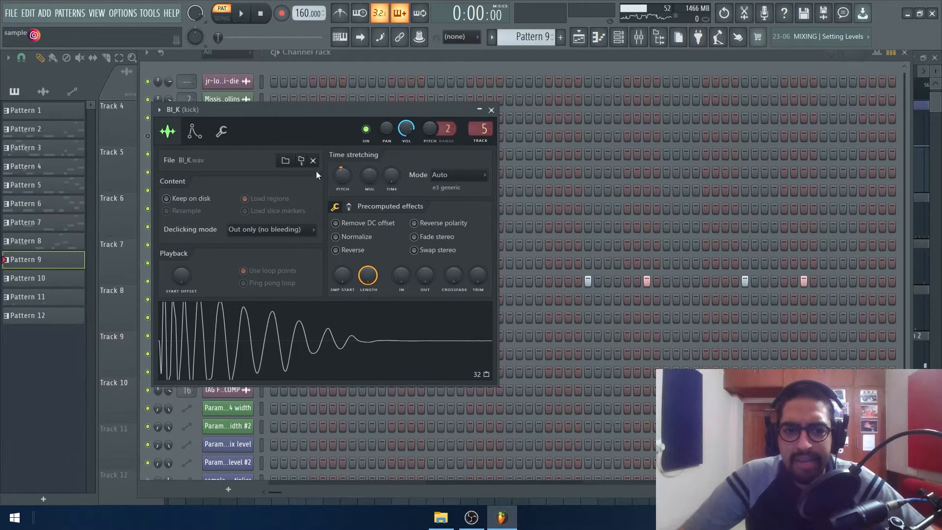
click(491, 110)
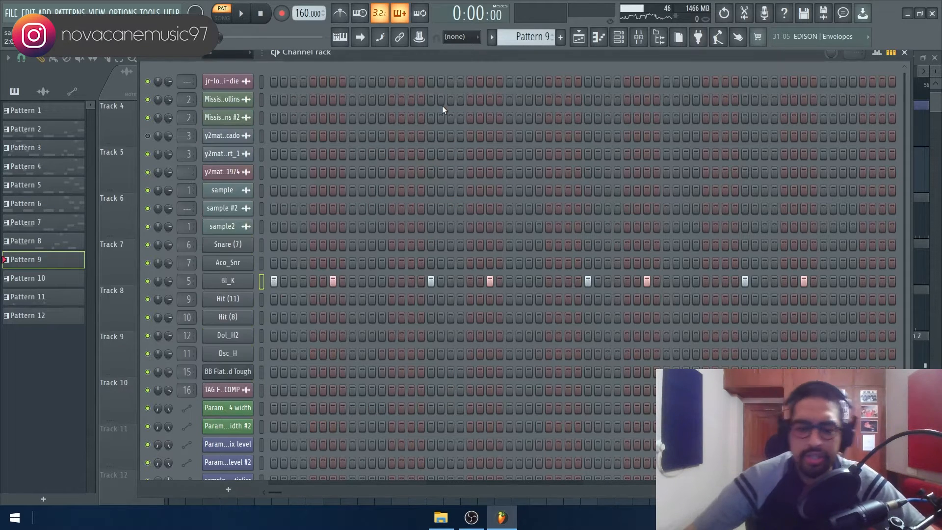
Inspect the Transient Processor settings on the kick's mixer track, including attack and release
click(638, 36)
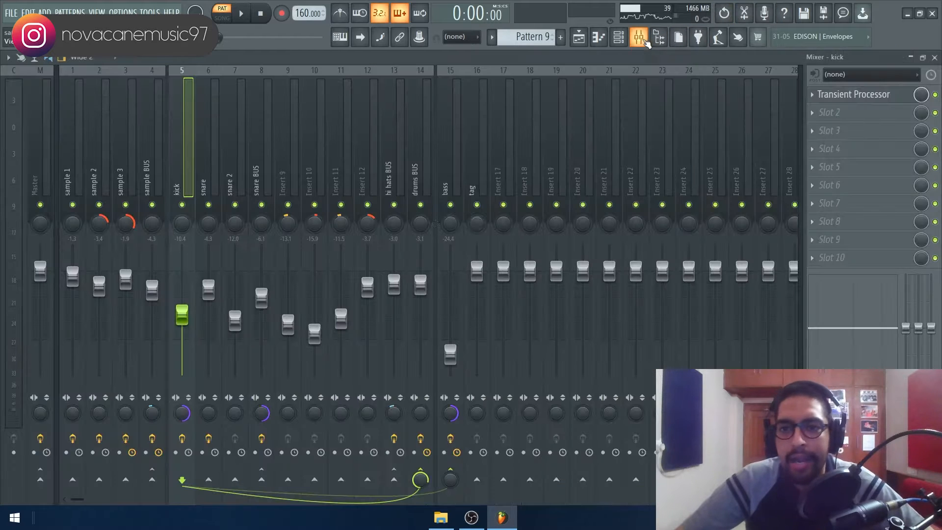
click(855, 95)
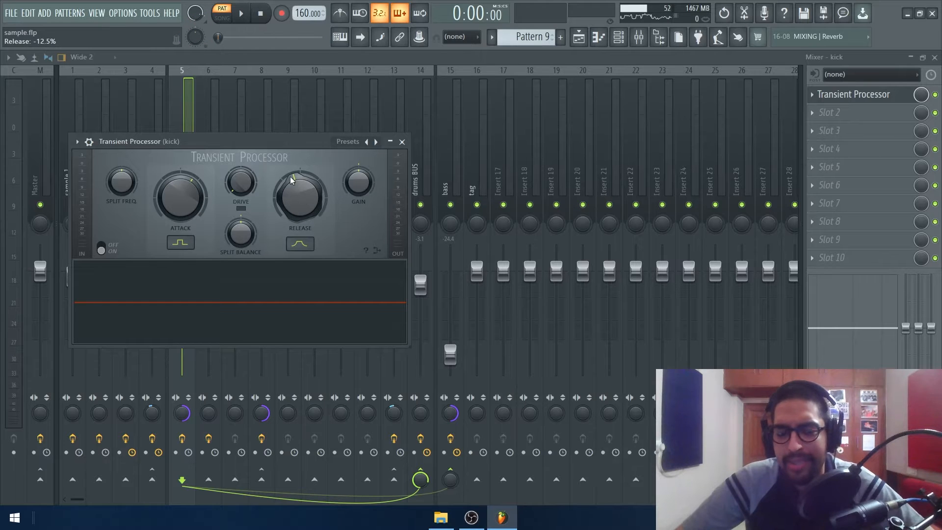
click(403, 142)
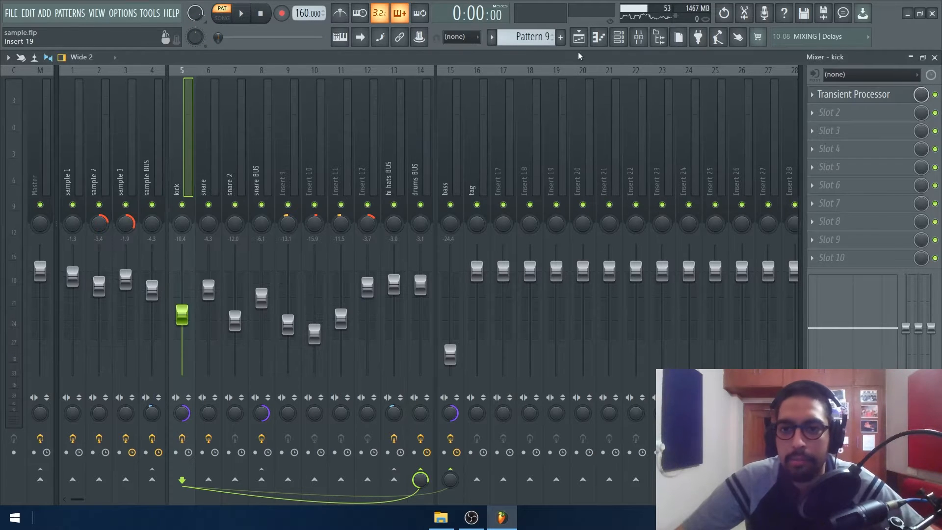
Play Pattern 12's two snare layers from the Channel rack, examine their mixer tracks and stop playback
click(578, 37)
key(space)
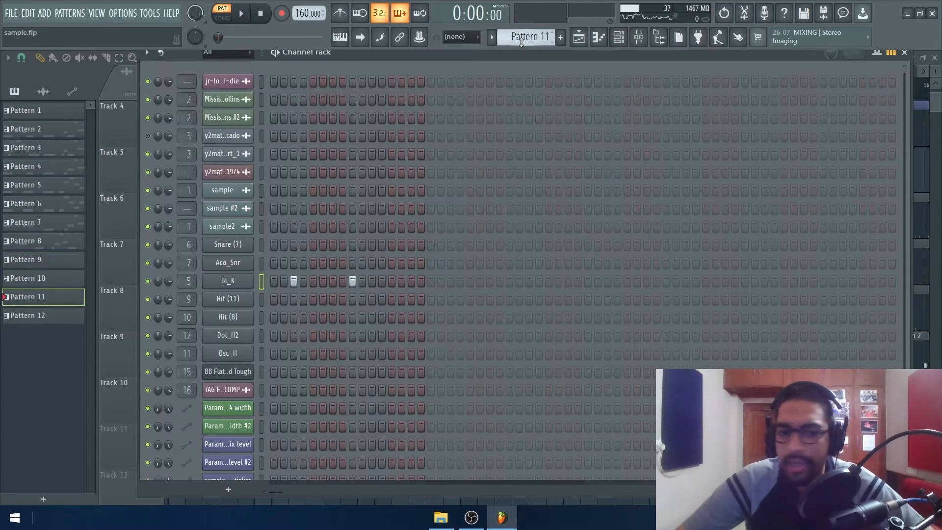
scroll(521, 42, down, 1)
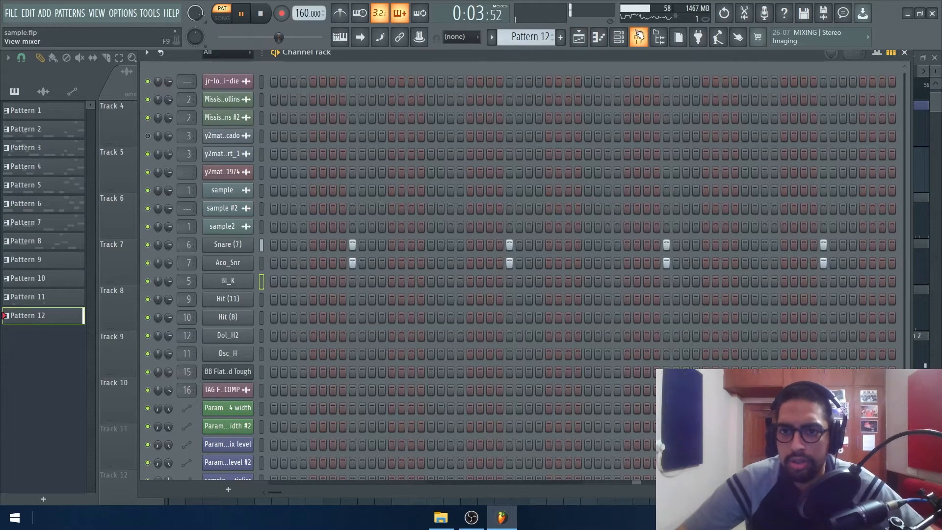
click(638, 37)
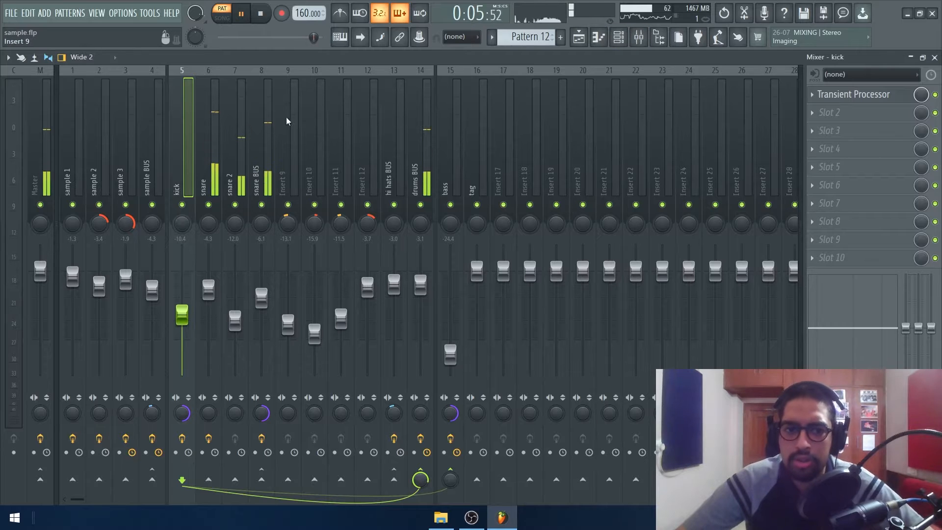
key(space)
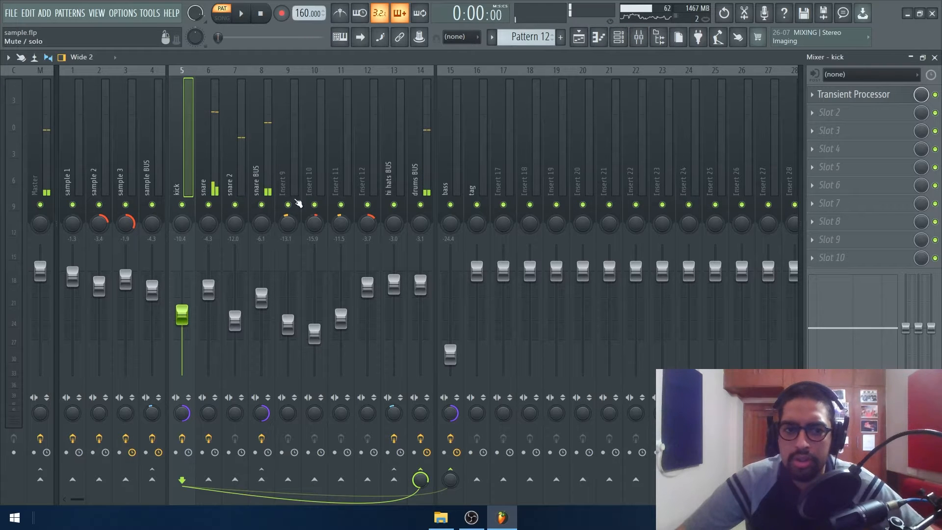
Solo the snare track and the snare 2 track in turn and play each layer on its own
right_click(209, 204)
key(space)
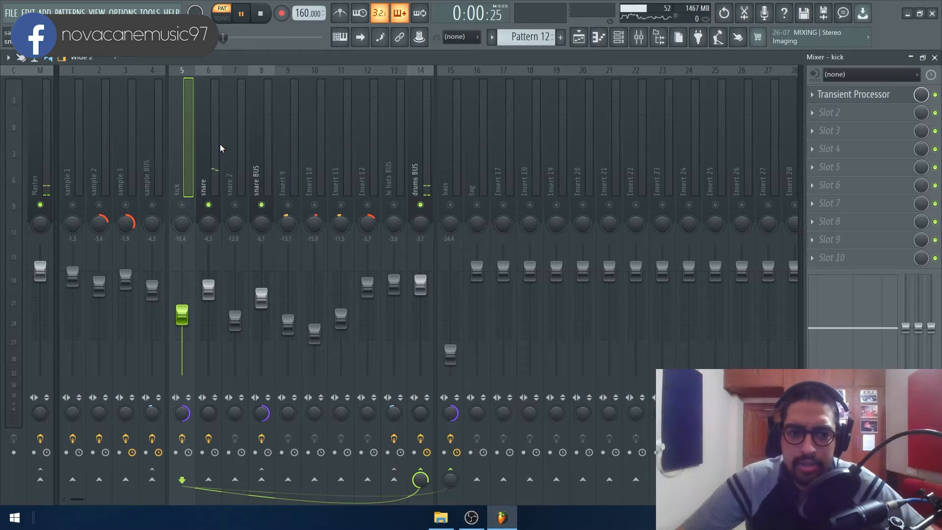
key(space)
right_click(235, 204)
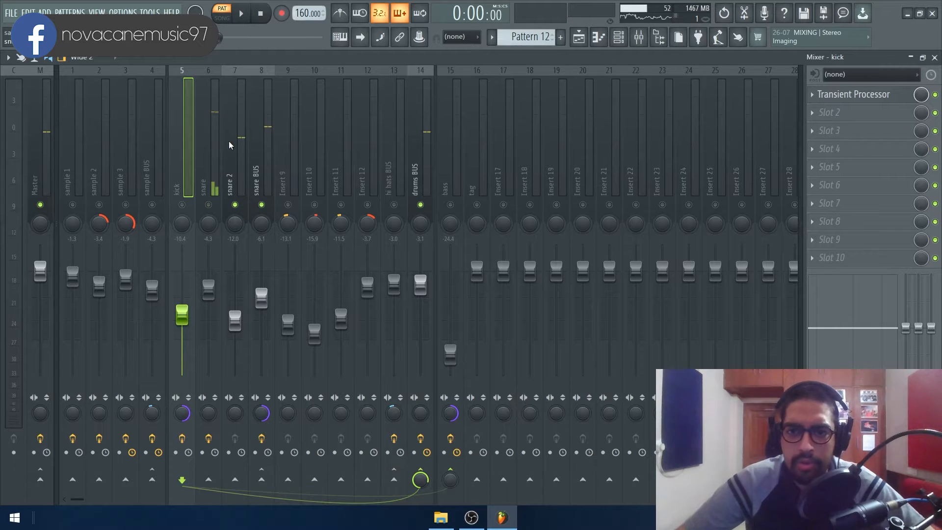
key(space)
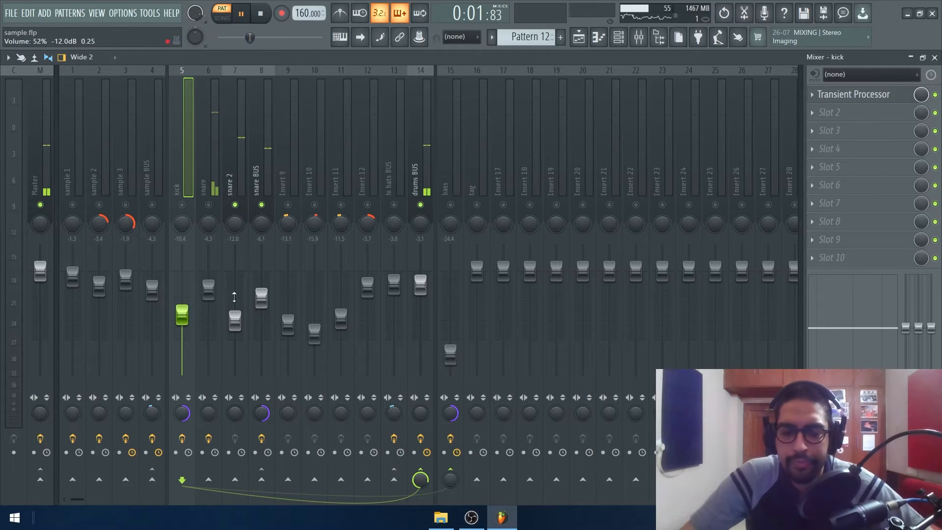
key(space)
Turn off the snare 2 solo and set that track's volume to -10.1 dB, checking it in playback
right_click(235, 204)
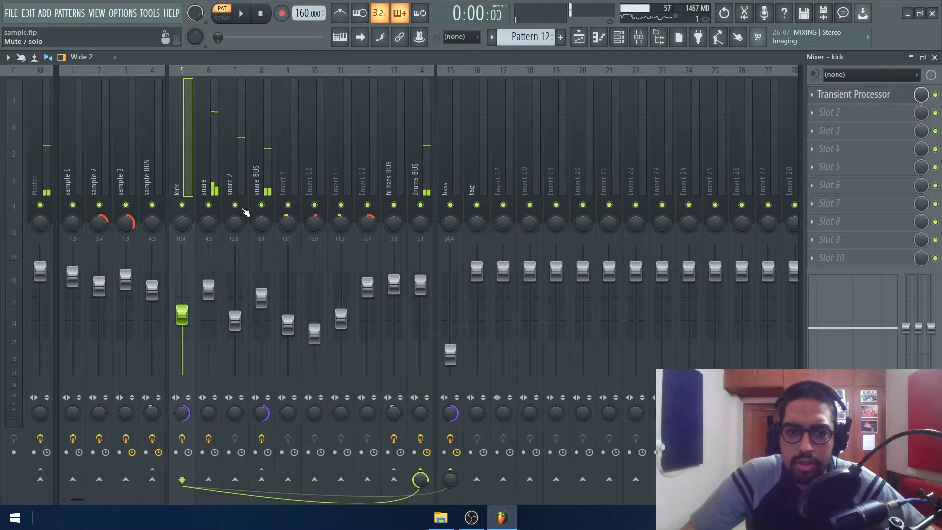
drag(235, 320, 235, 317)
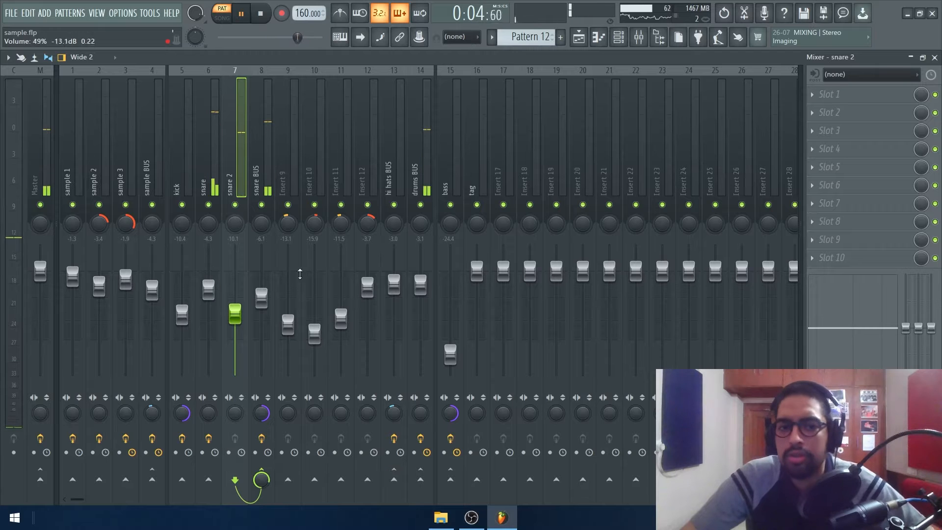
key(space)
Select the hi hats BUS mixer track and inspect its Transient Processor and HalfTime effects
click(367, 126)
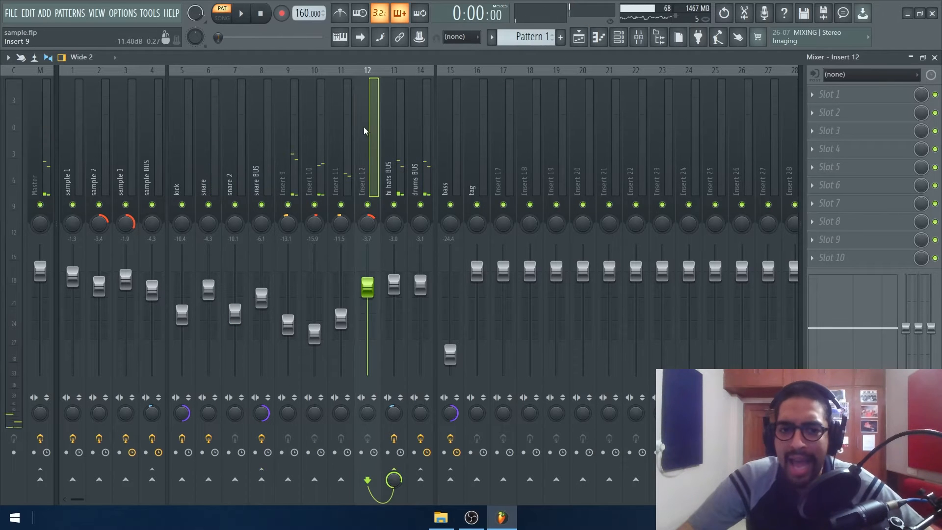
click(395, 125)
click(888, 101)
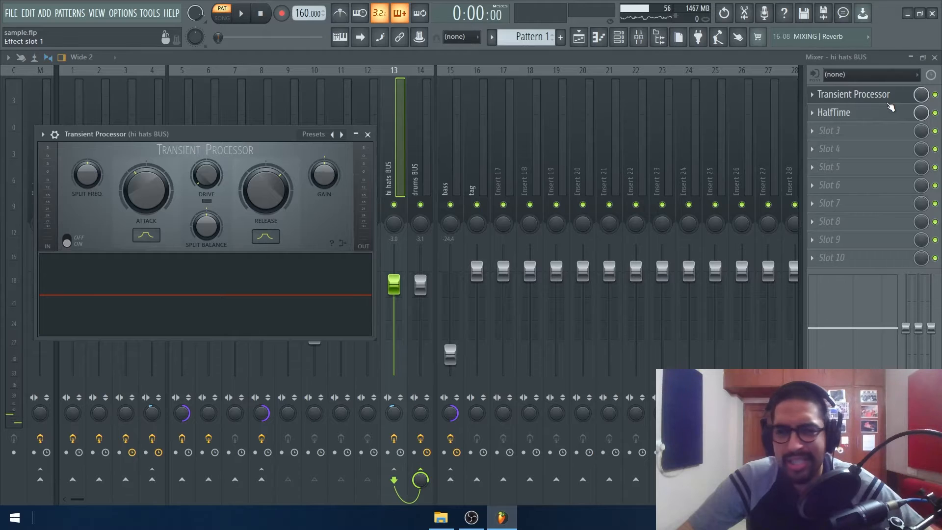
click(890, 106)
click(887, 116)
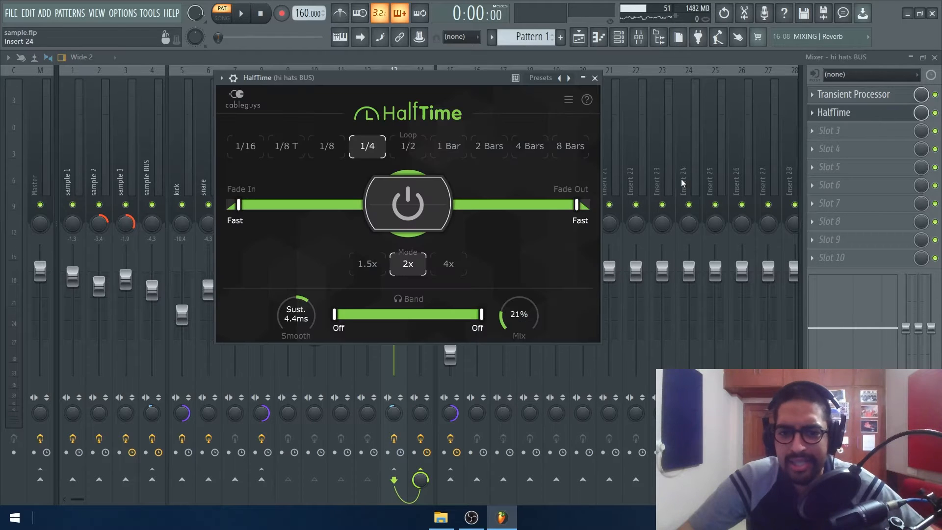
Compare the hi-hats with HalfTime bypassed and enabled during playback, and set its mix to 10%
drag(432, 91, 459, 99)
key(space)
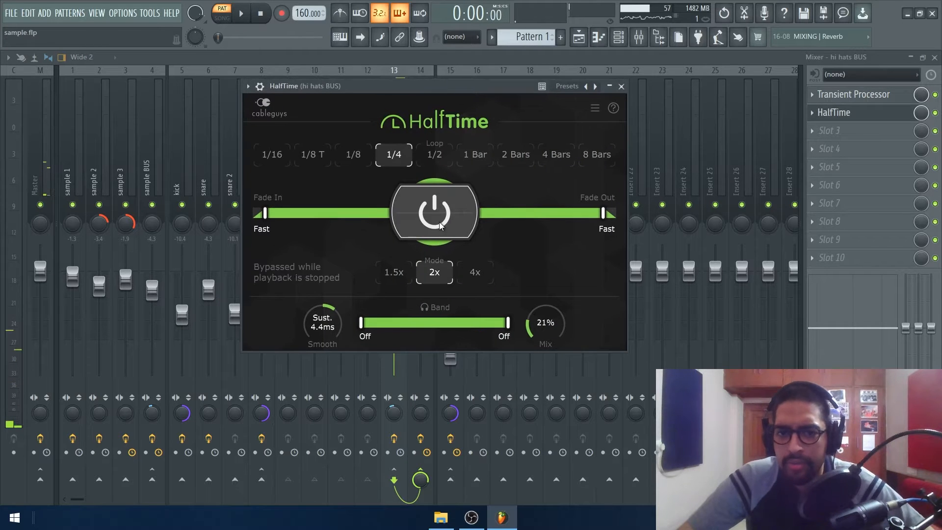
click(440, 222)
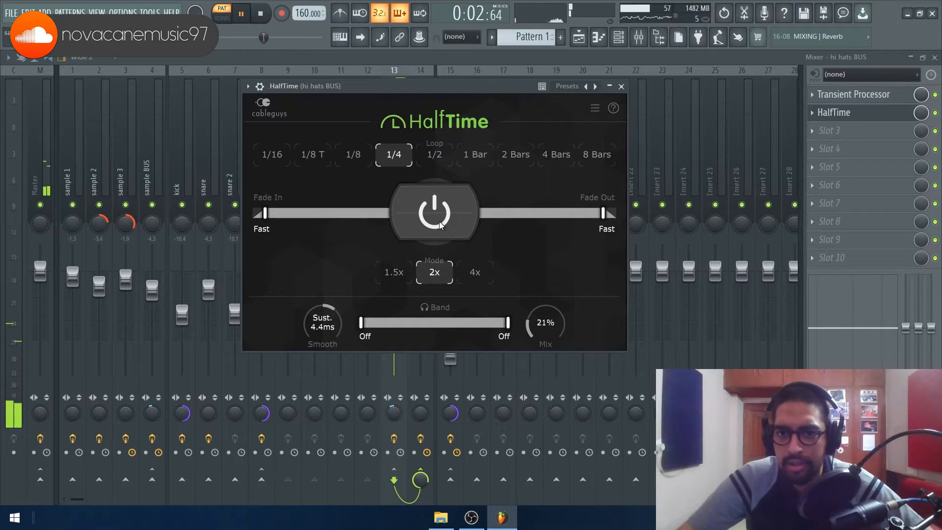
click(439, 221)
key(space)
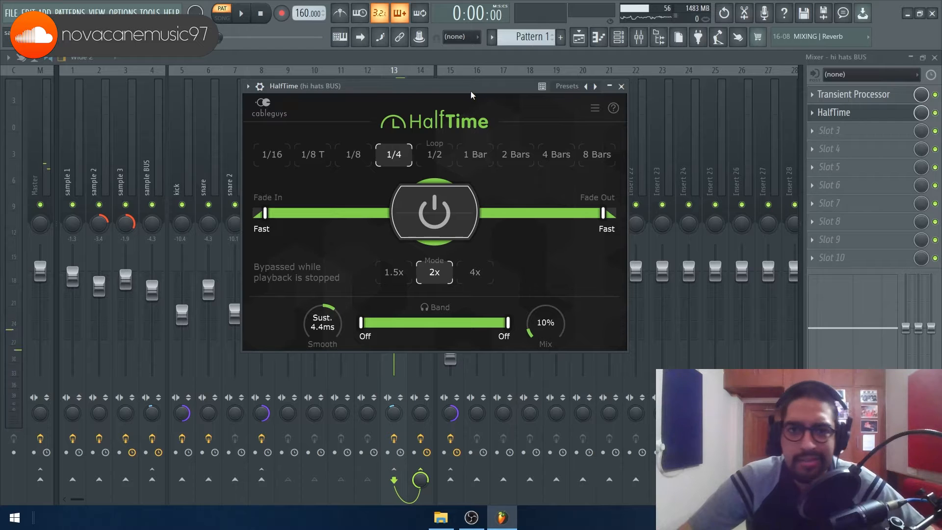
key(space)
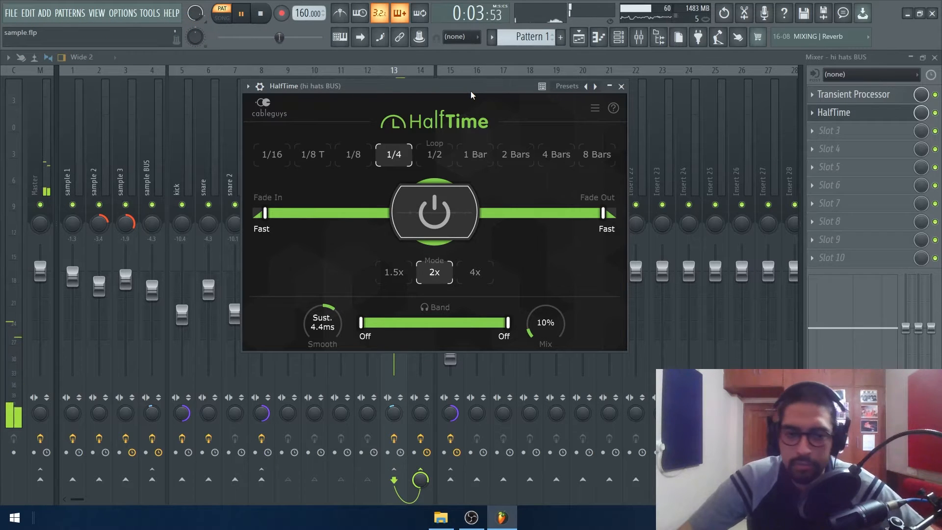
click(621, 87)
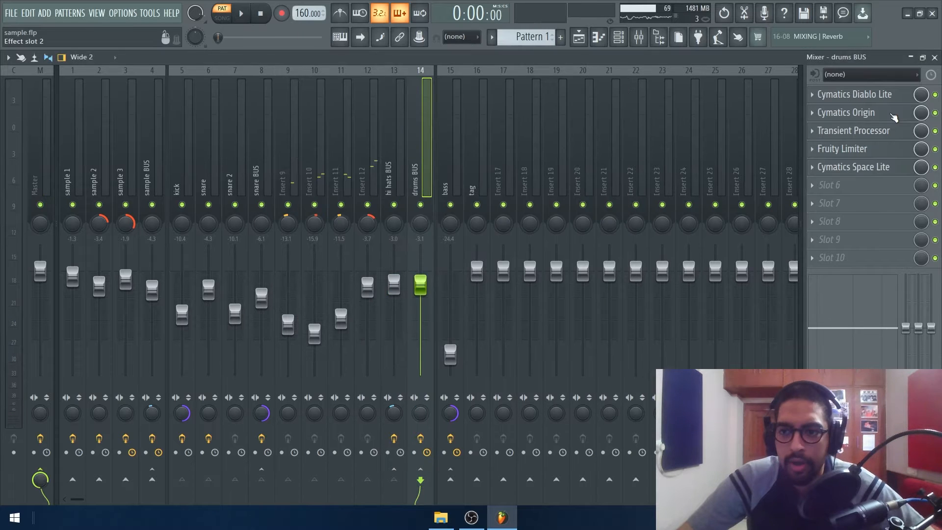
Review the Cymatics Origin settings on the drums BUS and turn its Movement down to the minimum
click(893, 116)
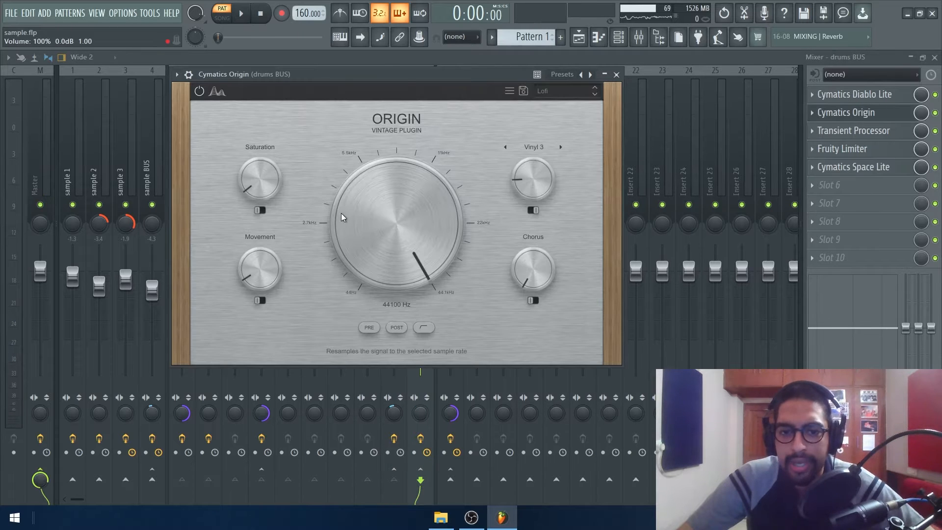
drag(294, 76, 329, 69)
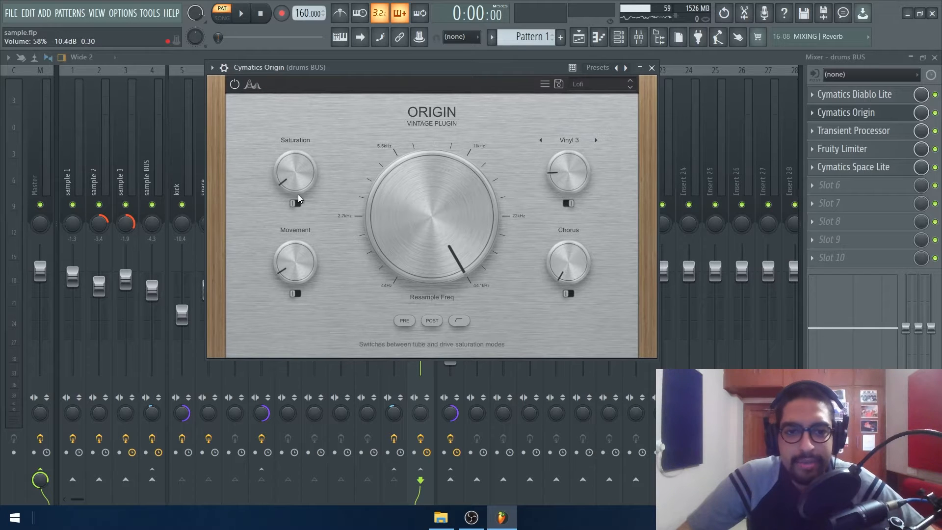
mouse_move(296, 272)
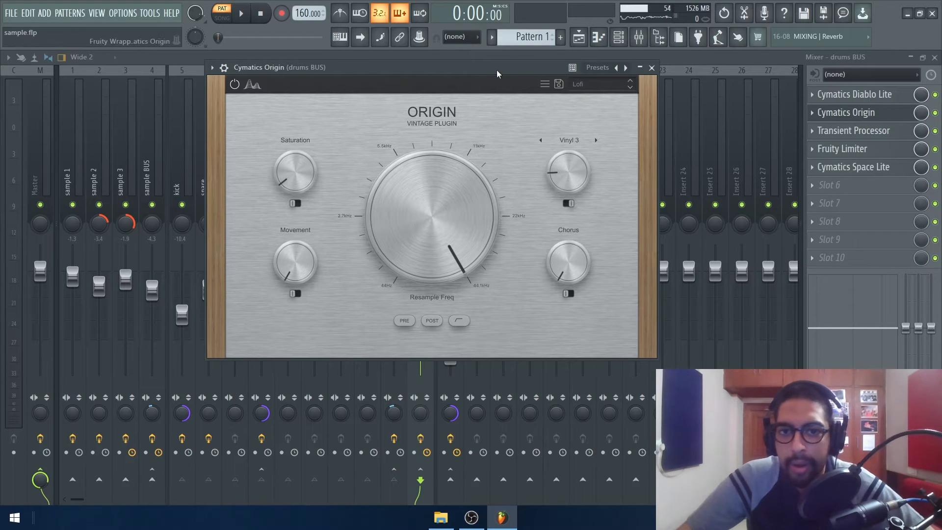
drag(497, 70, 518, 76)
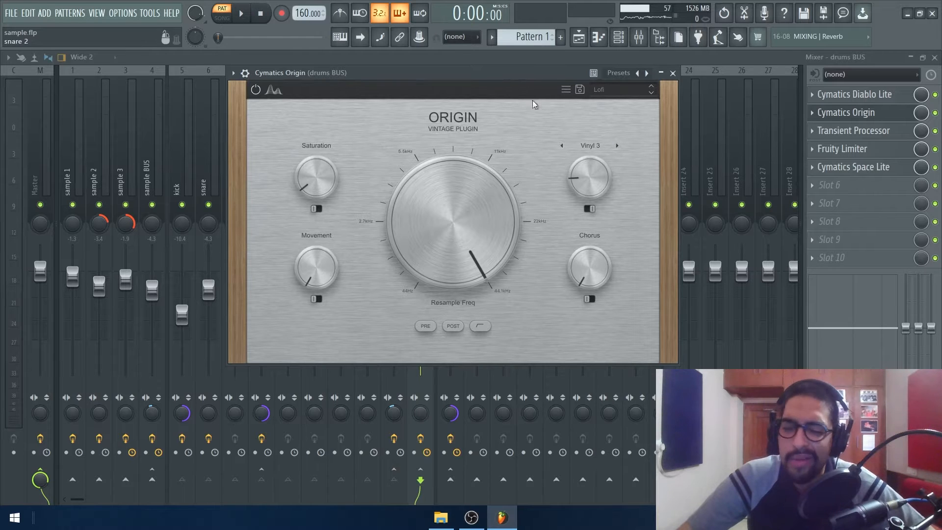
click(672, 73)
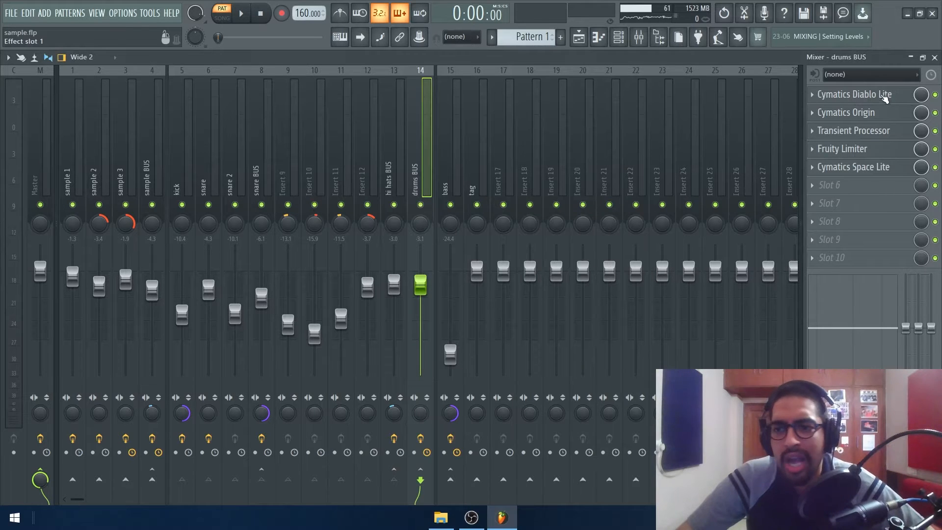
Inspect the Cymatics Diablo Lite and Transient Processor settings on the drums BUS, closing each plugin window
click(873, 95)
click(873, 96)
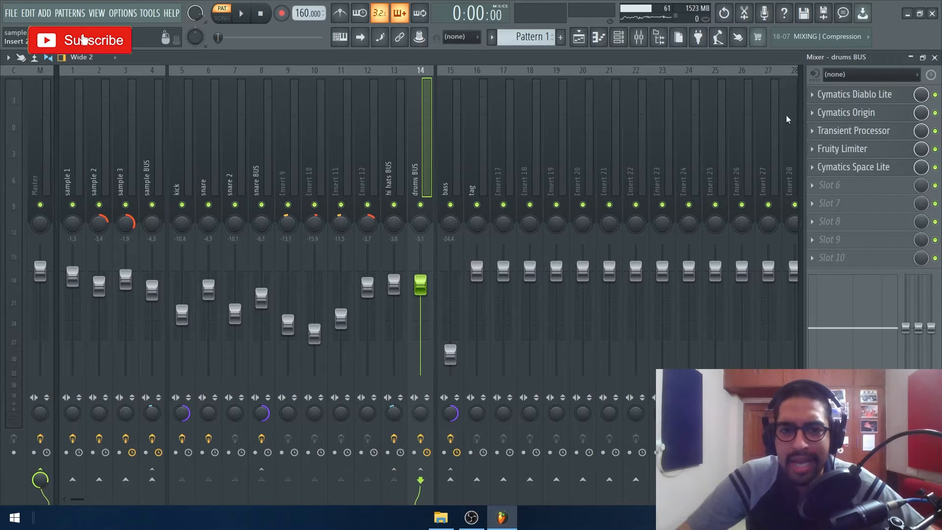
click(872, 96)
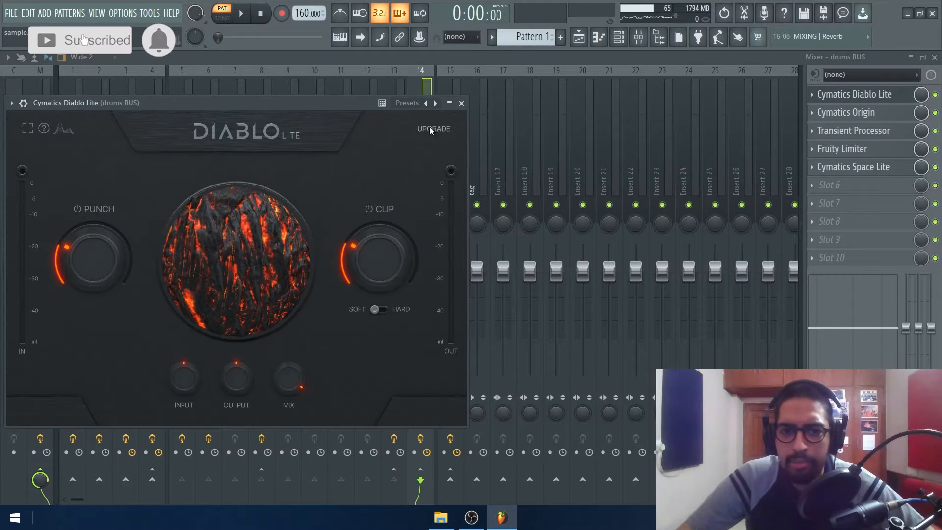
click(461, 103)
click(859, 131)
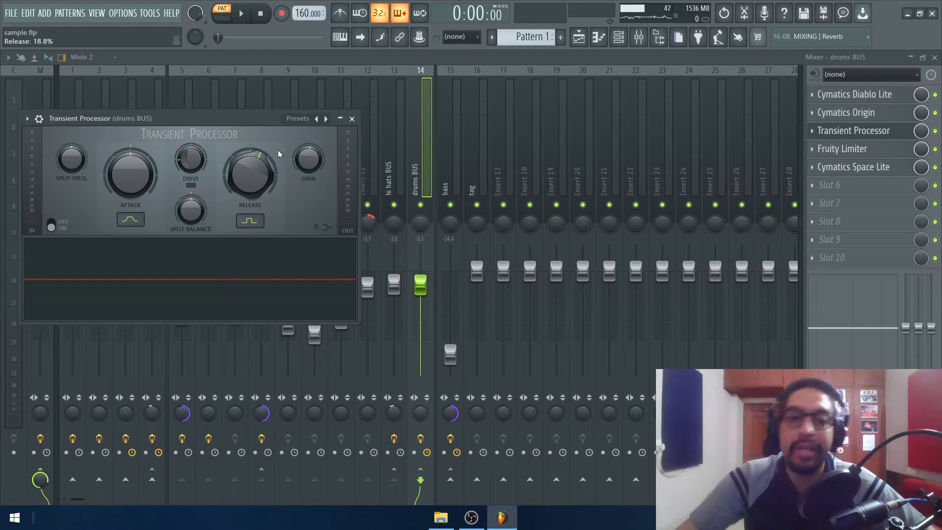
click(351, 119)
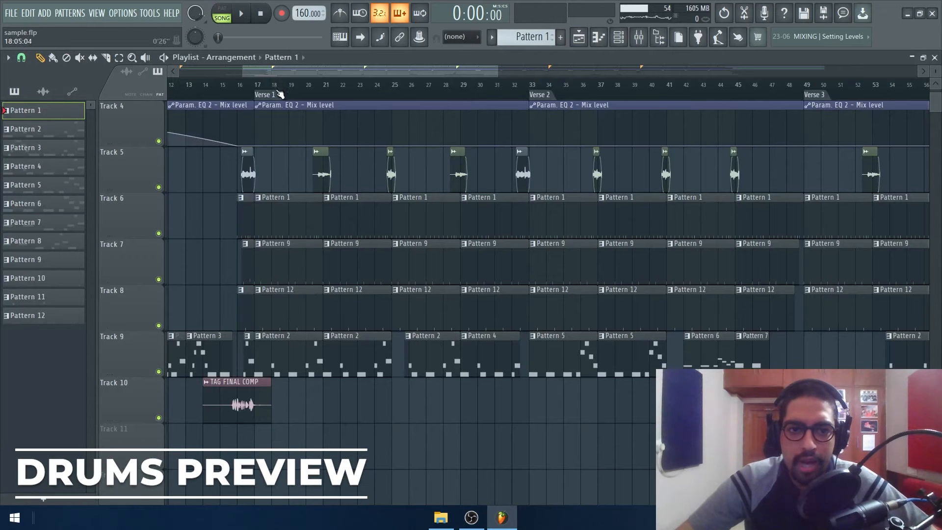
Play the drums from the Verse 1 marker in song mode with the sample BUS and bass tracks muted
click(280, 95)
click(638, 37)
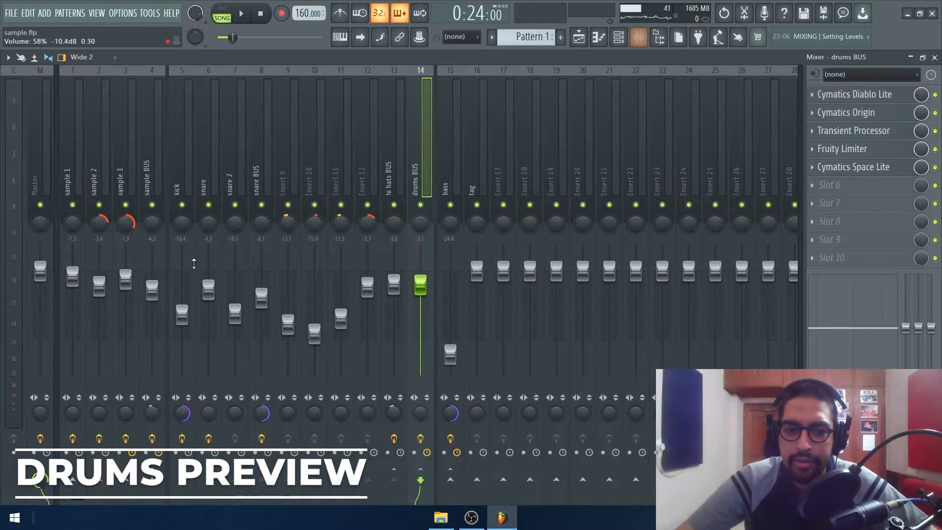
key(space)
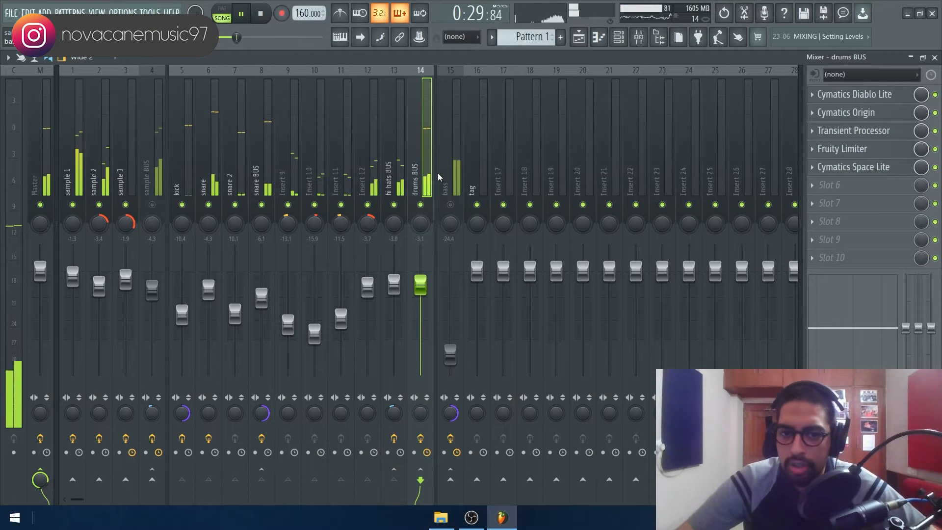
key(space)
Solo the bass mixer track and examine the BB FlatWound Tough preset in its FLEX instrument
key(F5)
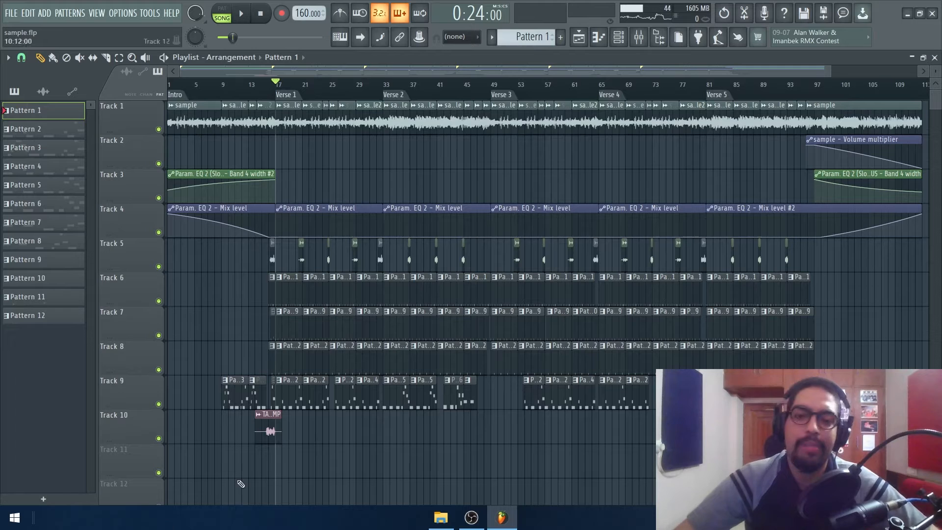
click(638, 37)
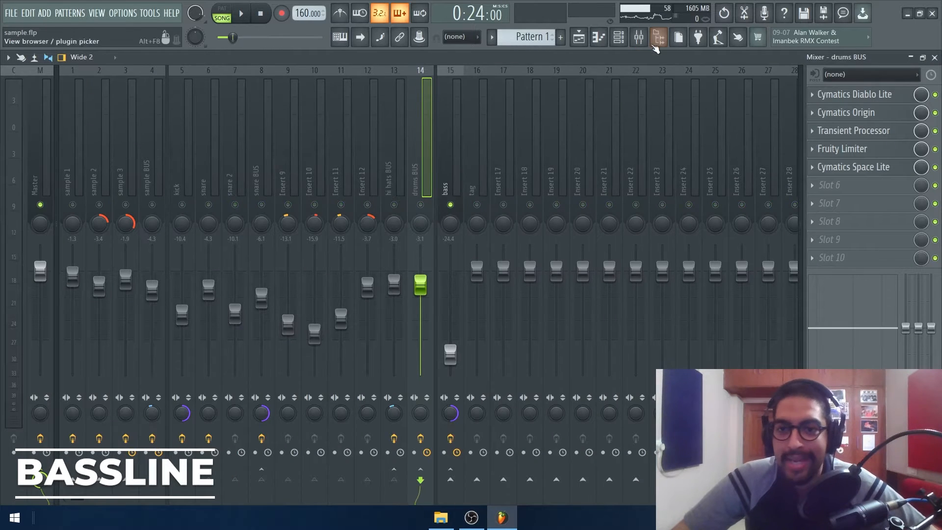
click(579, 37)
click(618, 38)
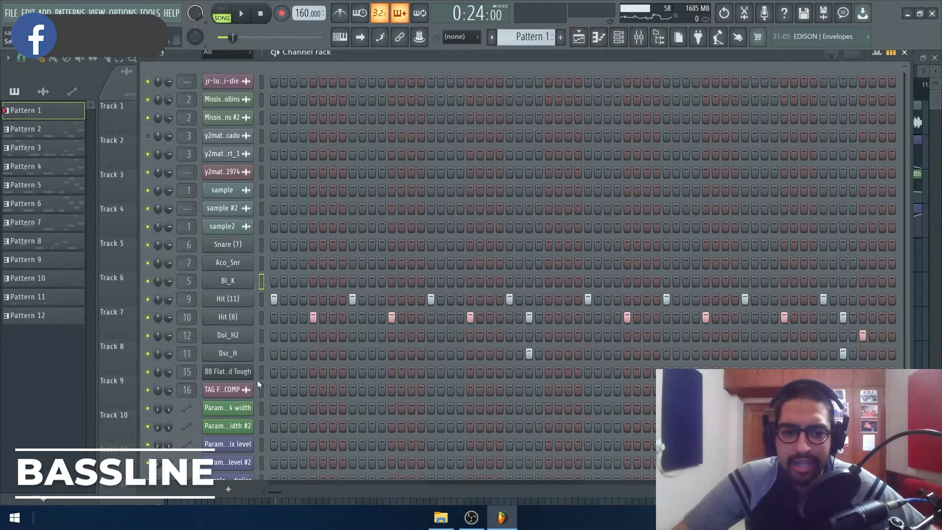
click(243, 376)
drag(243, 92, 309, 70)
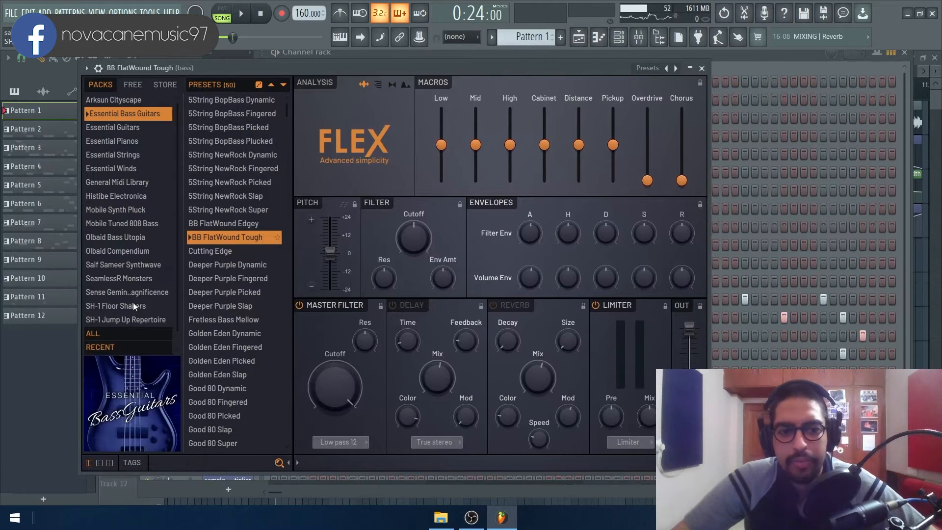
click(701, 69)
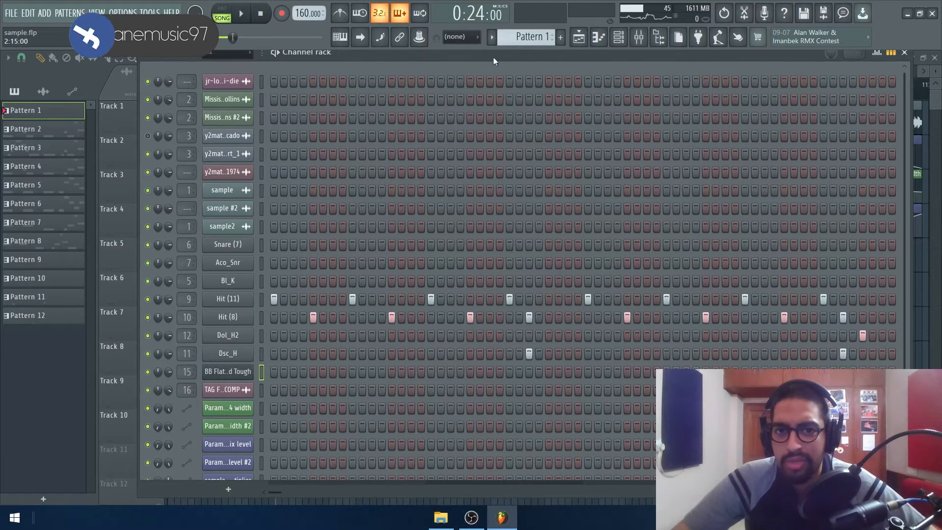
Step through the patterns to compare the bassline notes in Pattern 2 with the kick steps in Pattern 9
scroll(532, 39, down, 1)
scroll(532, 39, up, 1)
scroll(533, 39, down, 1)
scroll(532, 39, up, 2)
scroll(533, 39, down, 2)
scroll(532, 39, down, 1)
scroll(532, 40, up, 2)
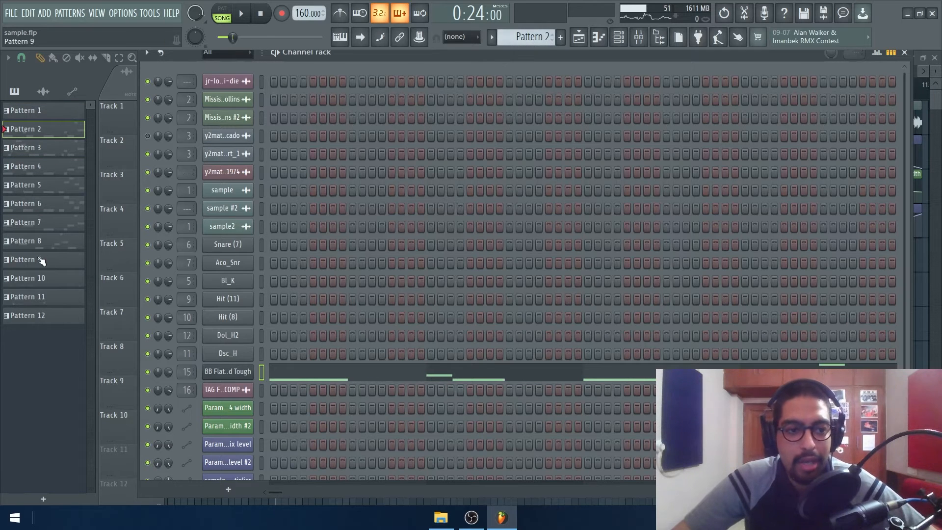
scroll(533, 37, down, 7)
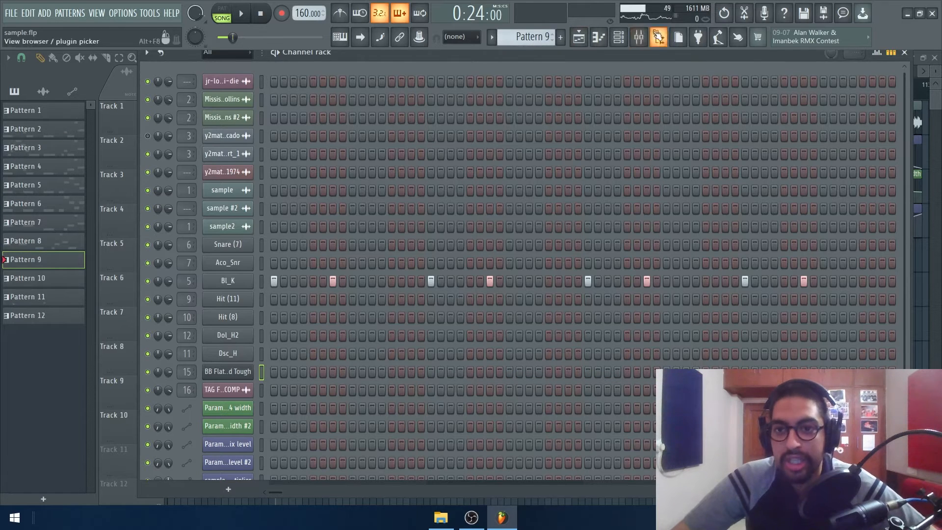
Inspect the Fruity Blood Overdrive, Cymatics Origin and FP SOSIG ENLARGENER settings on the bass mixer track, closing the last plugin window
click(657, 35)
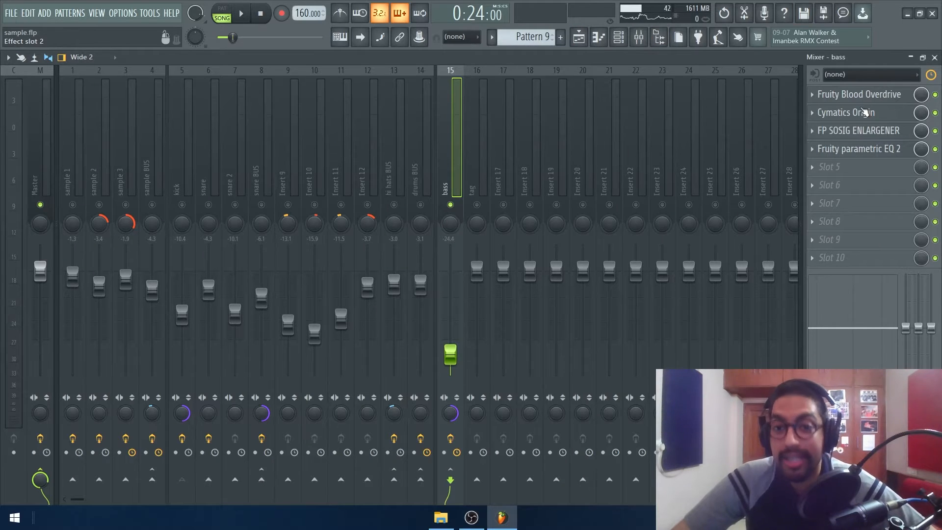
click(876, 97)
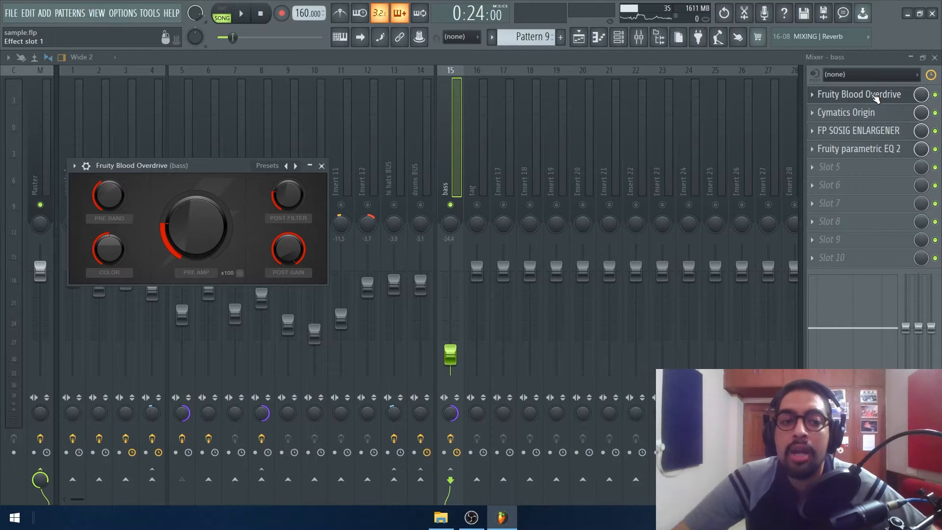
click(846, 112)
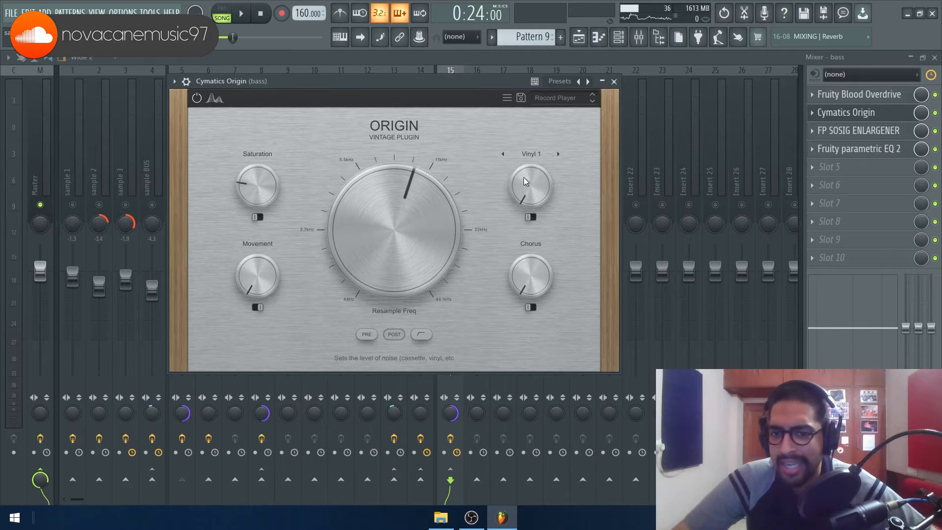
click(875, 131)
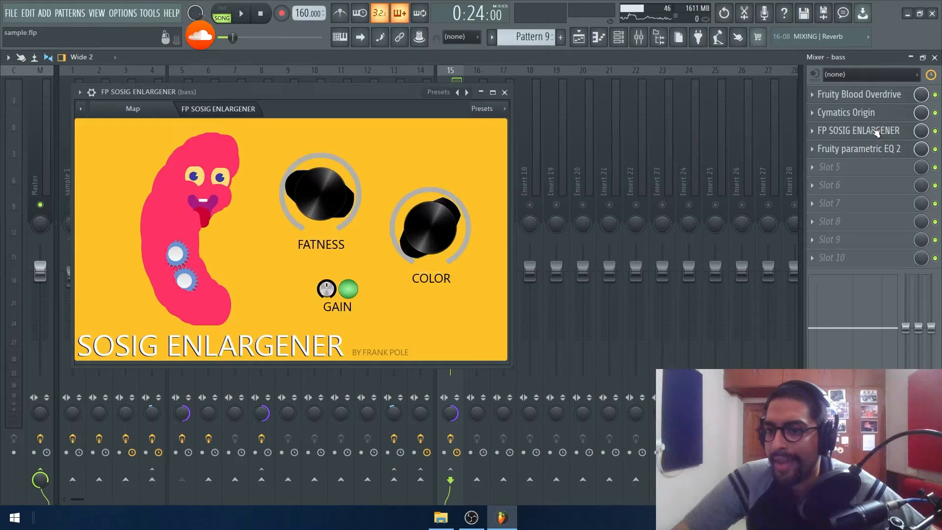
click(504, 92)
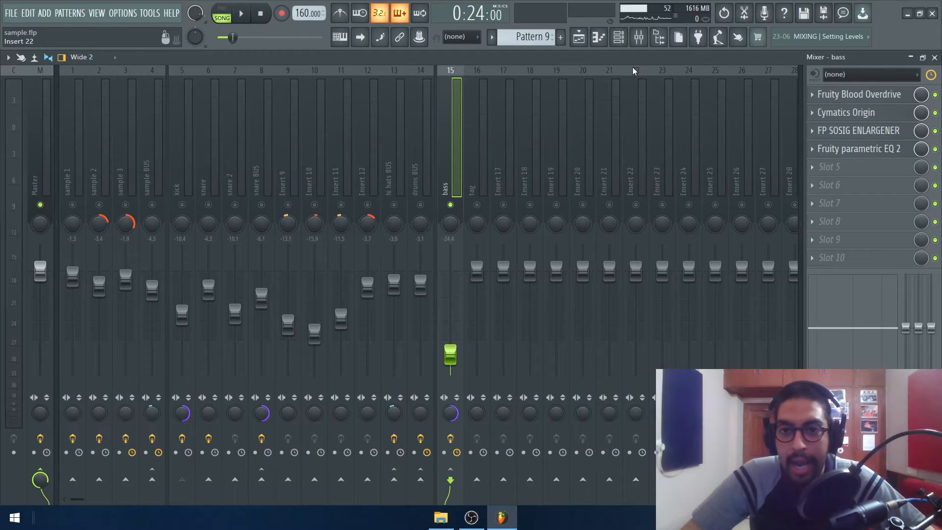
Play the bass and drums together from the Verse 1 marker with the sample BUS muted
click(578, 37)
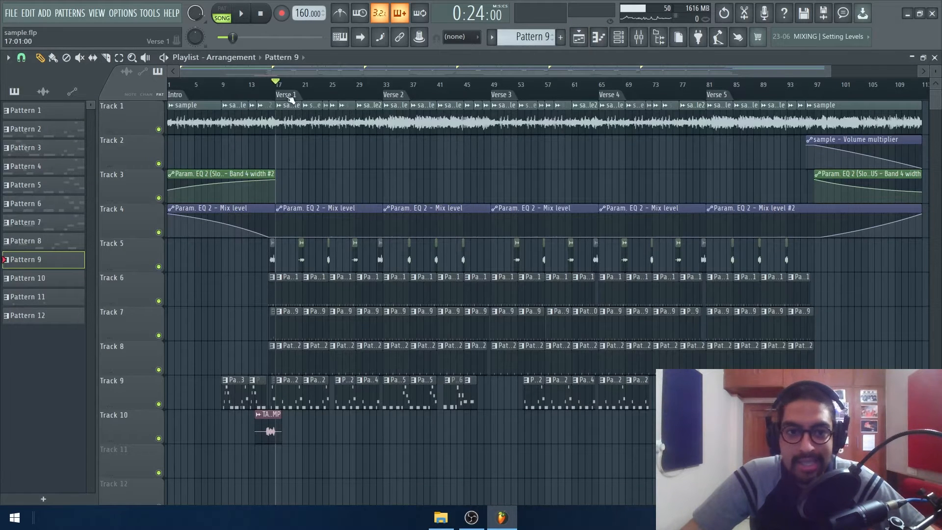
key(space)
key(F9)
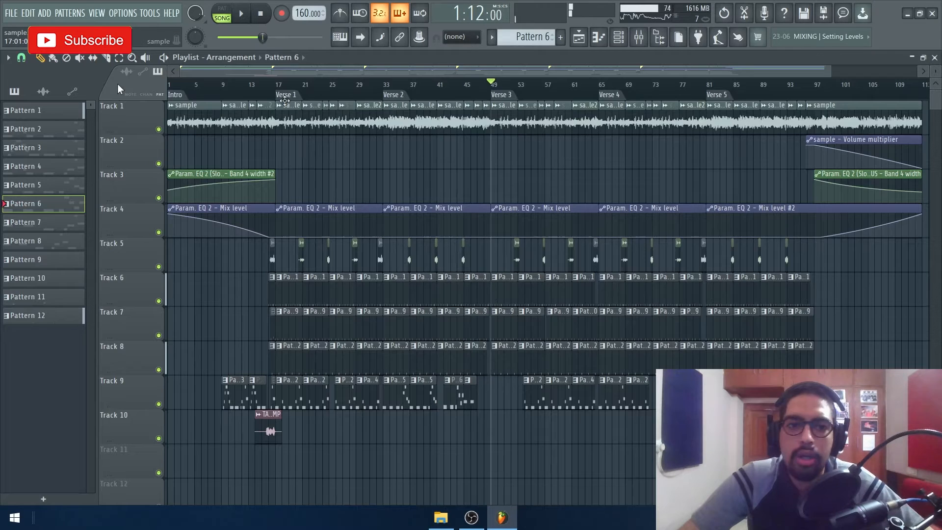
click(287, 95)
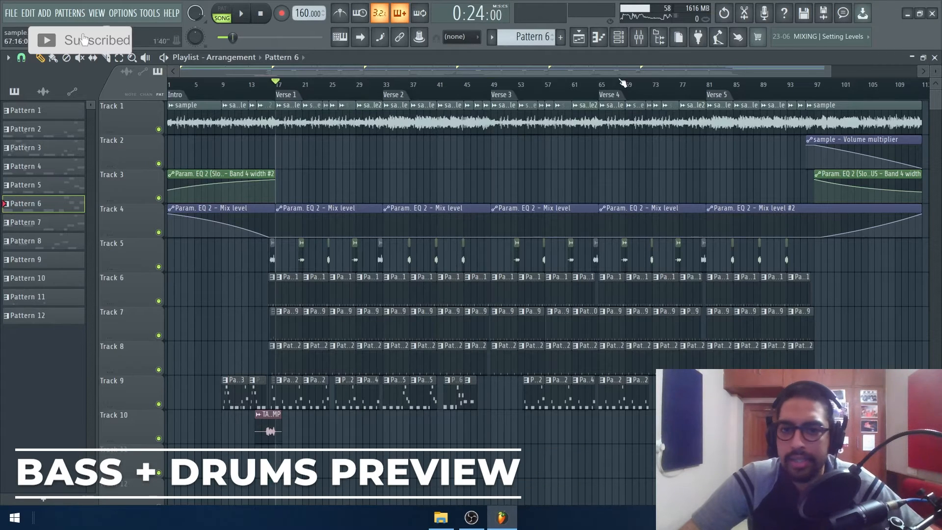
key(space)
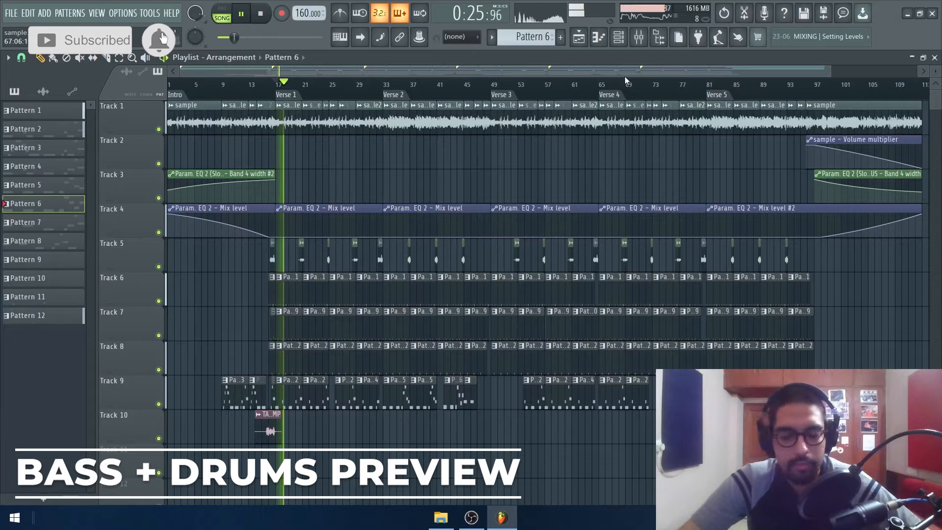
click(639, 36)
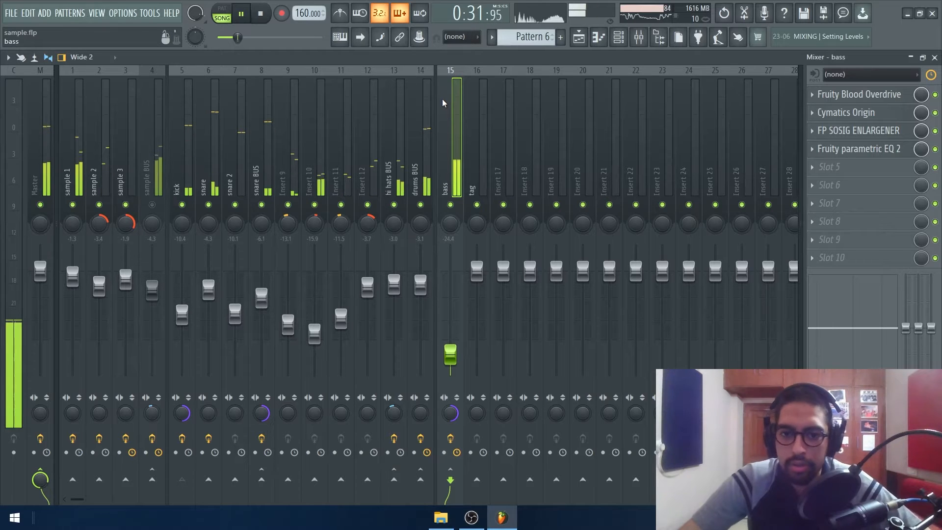
key(space)
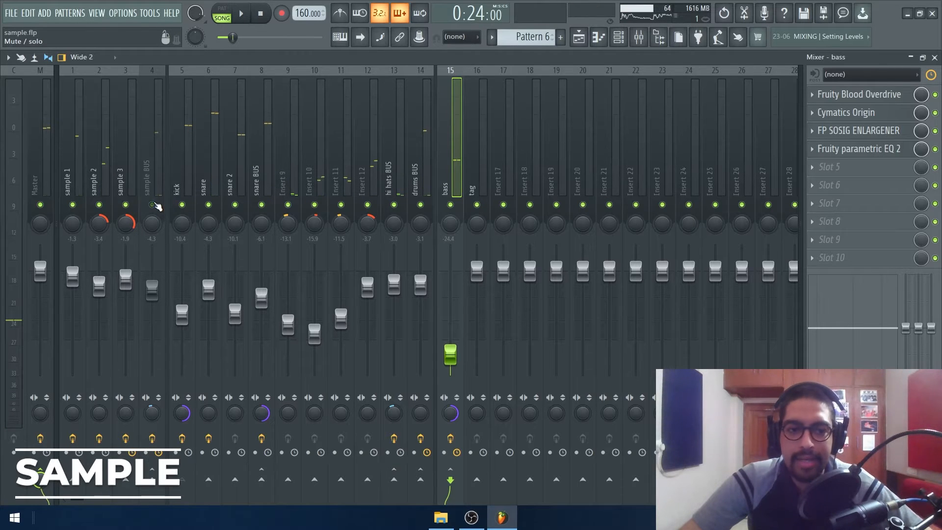
Unmute the sample BUS and mute the drums BUS and bass tracks in the mixer
click(578, 36)
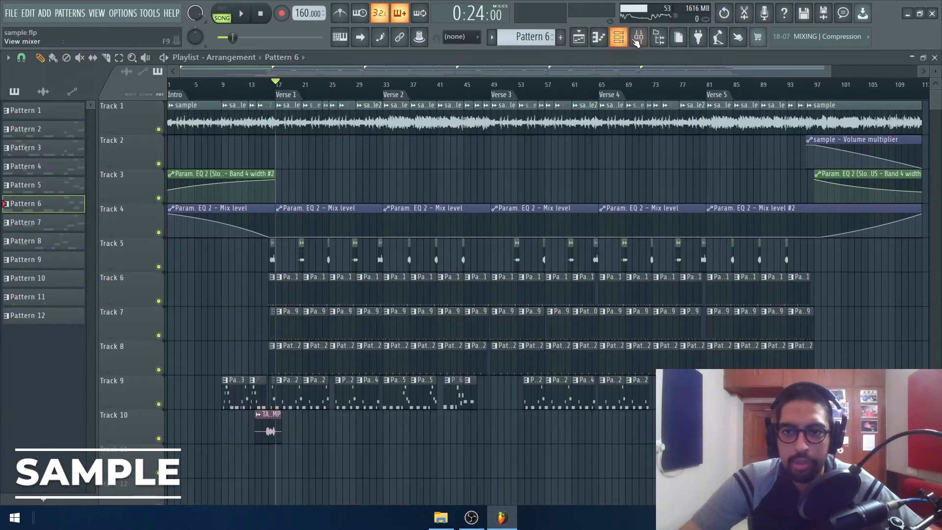
click(639, 36)
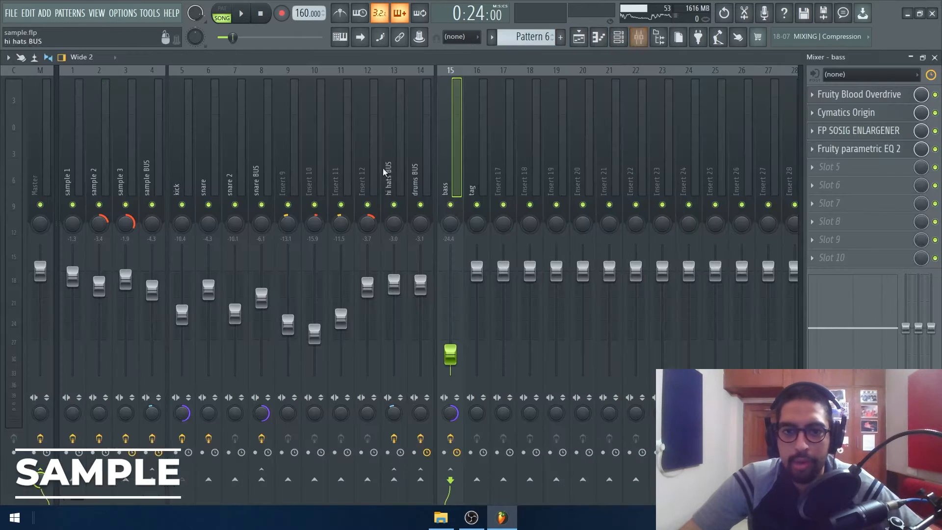
click(418, 195)
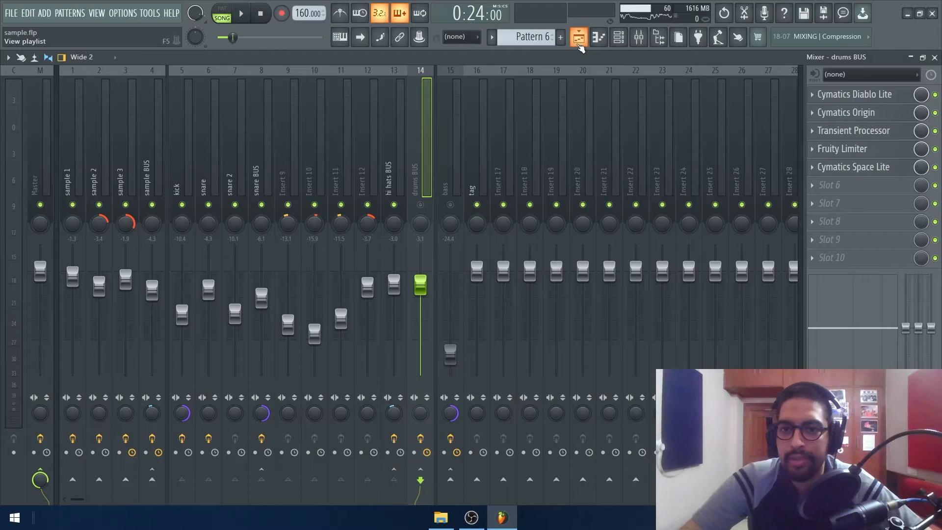
Examine the Param. EQ 2 band width and mix level automation clips across the playlist's intro section
click(579, 38)
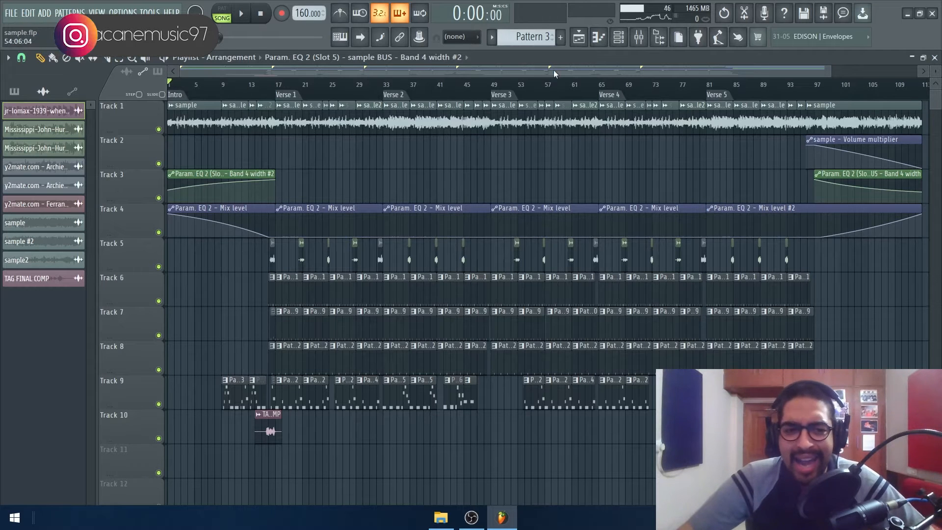
click(638, 36)
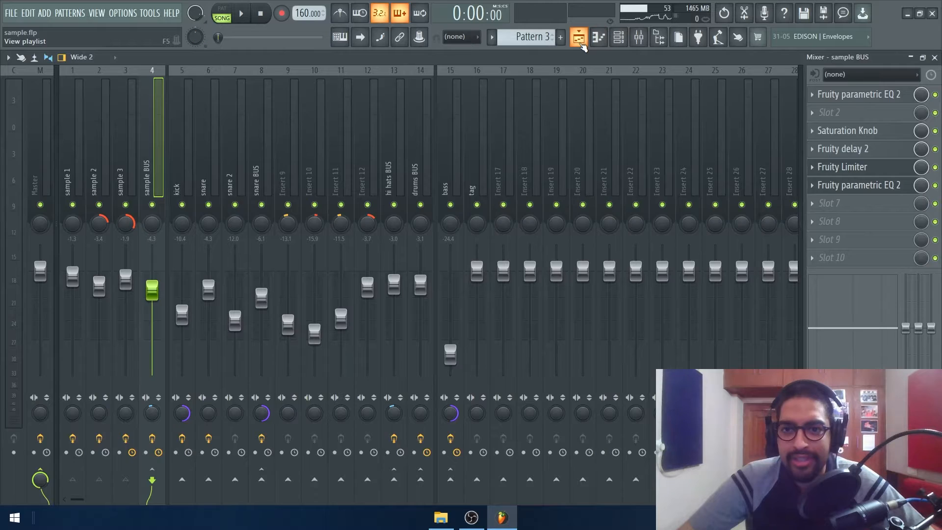
click(579, 37)
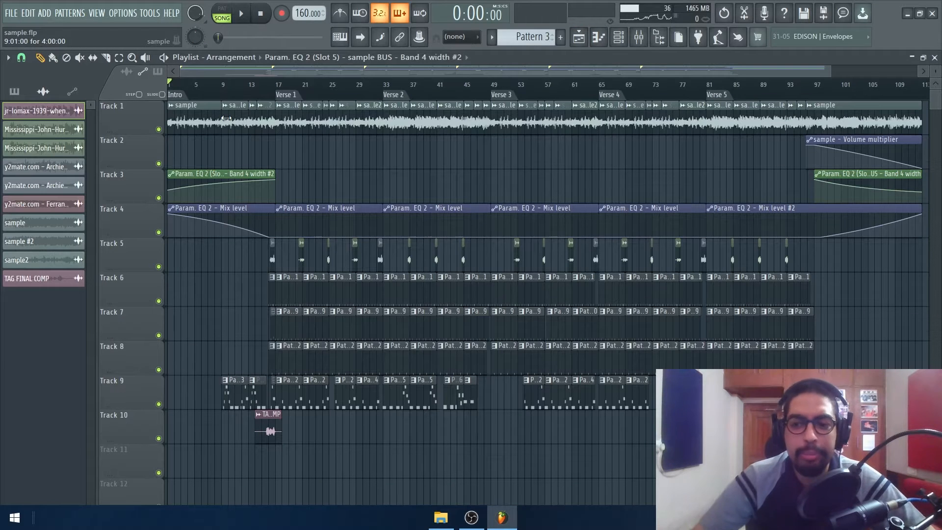
scroll(209, 101, up, 8)
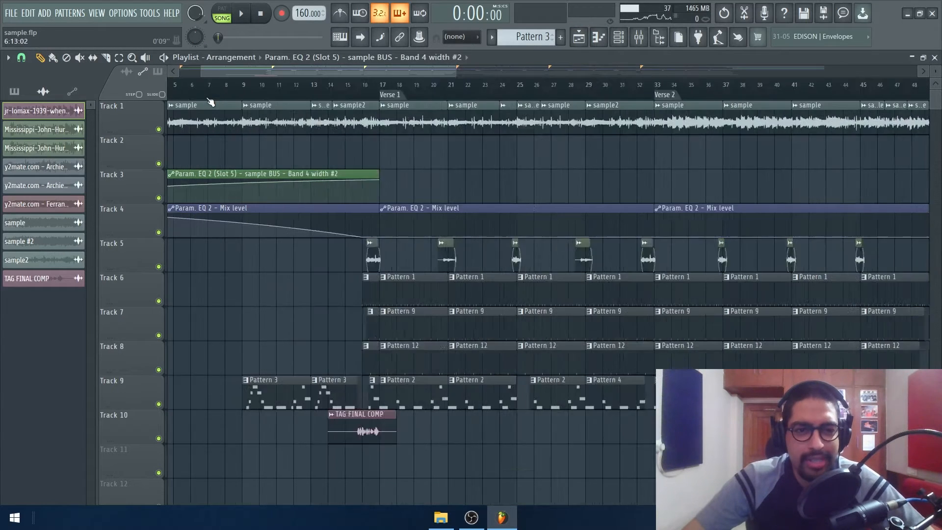
scroll(245, 85, down, 4)
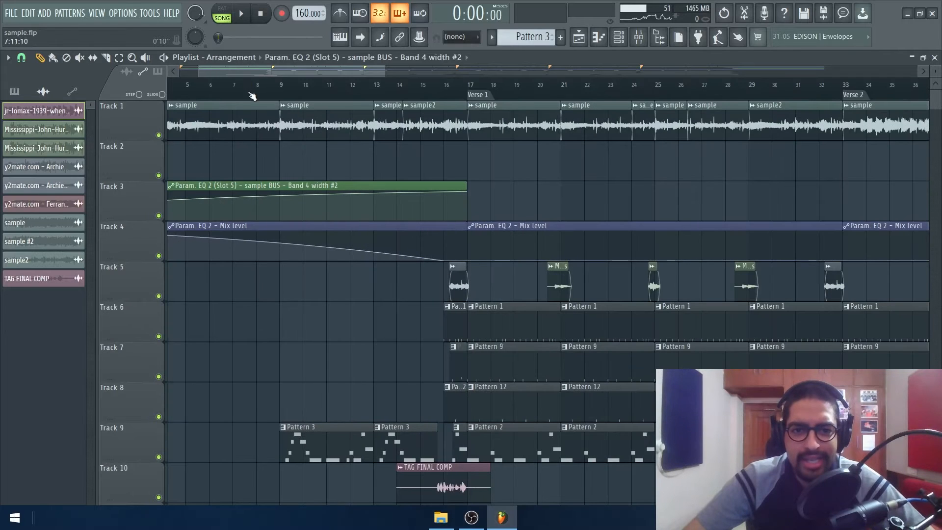
drag(279, 76, 256, 75)
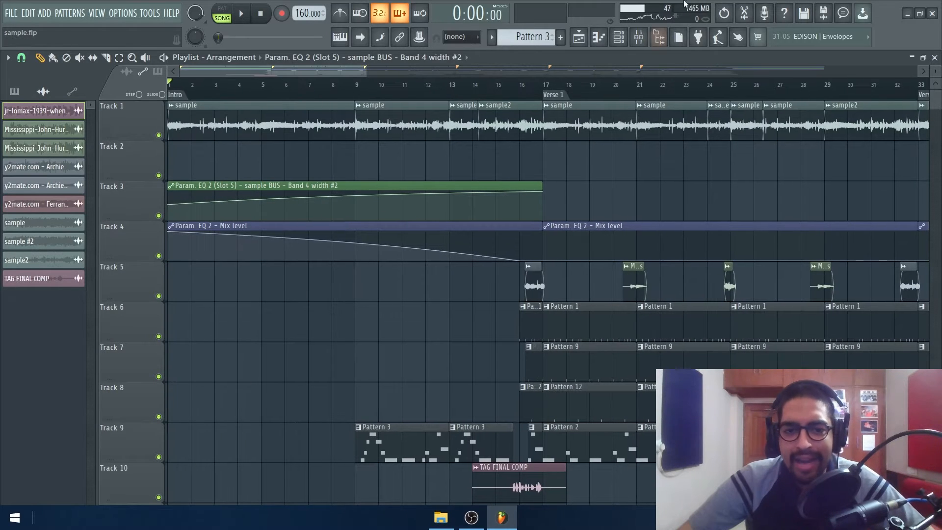
Open the slot 6 Fruity parametric EQ 2 on the sample BUS and play the intro to watch its automated band
click(638, 37)
click(863, 185)
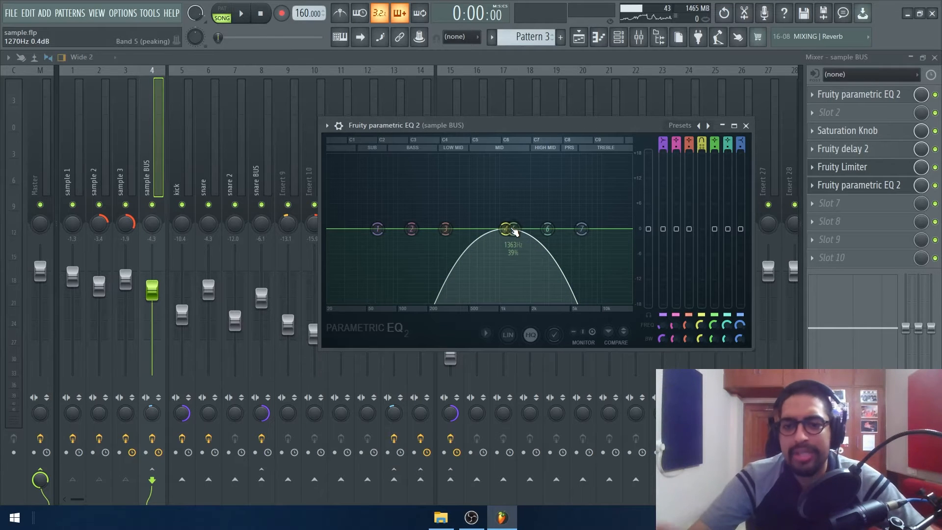
drag(562, 131, 553, 107)
key(space)
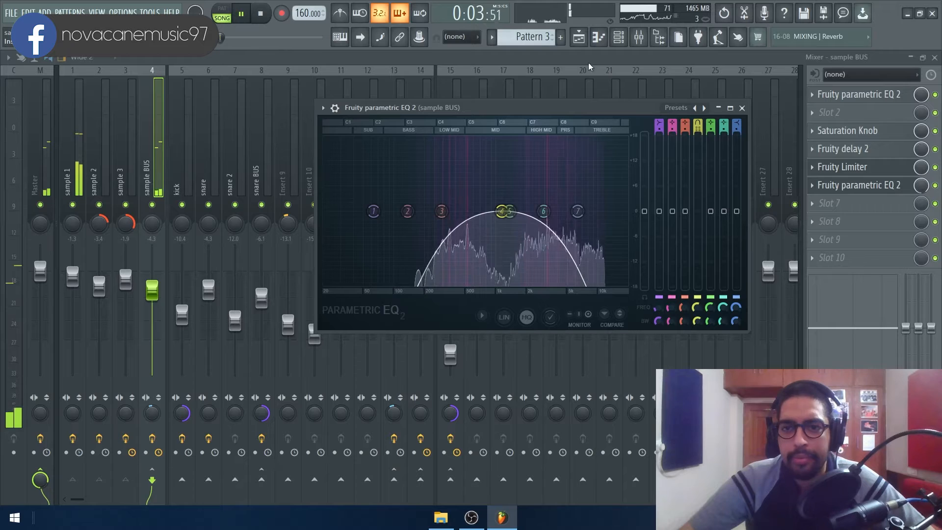
Inspect the Ferrante Teicher Lady Love 1974 sample's channel settings and FP RETRO on the sample 1 track, closing both windows
click(579, 37)
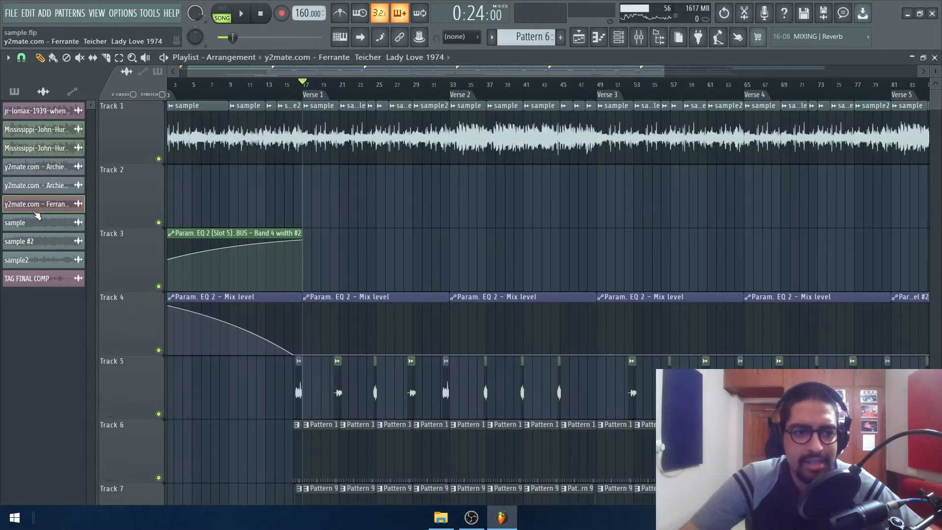
click(35, 210)
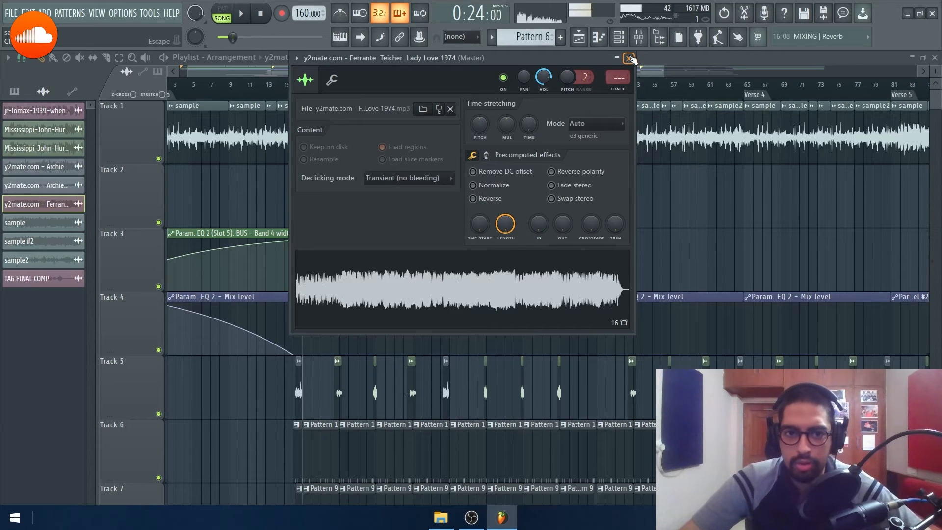
click(828, 130)
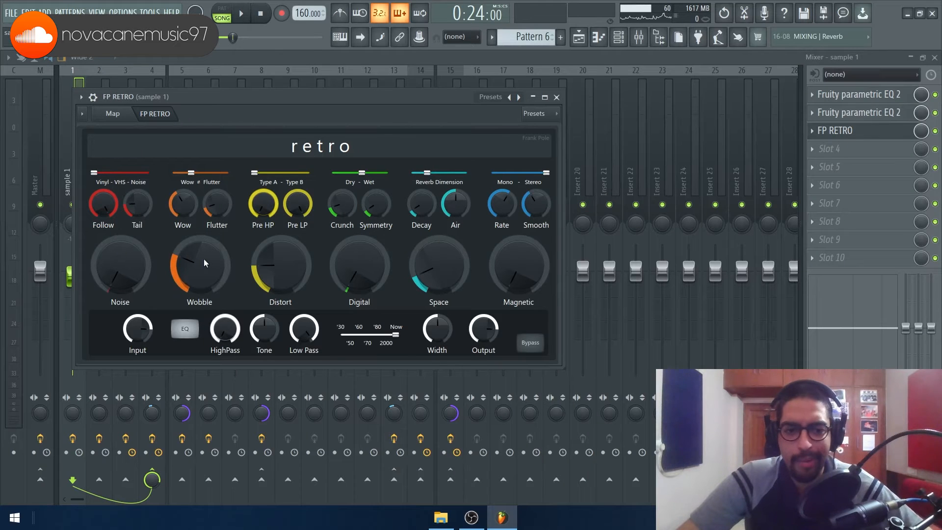
click(556, 97)
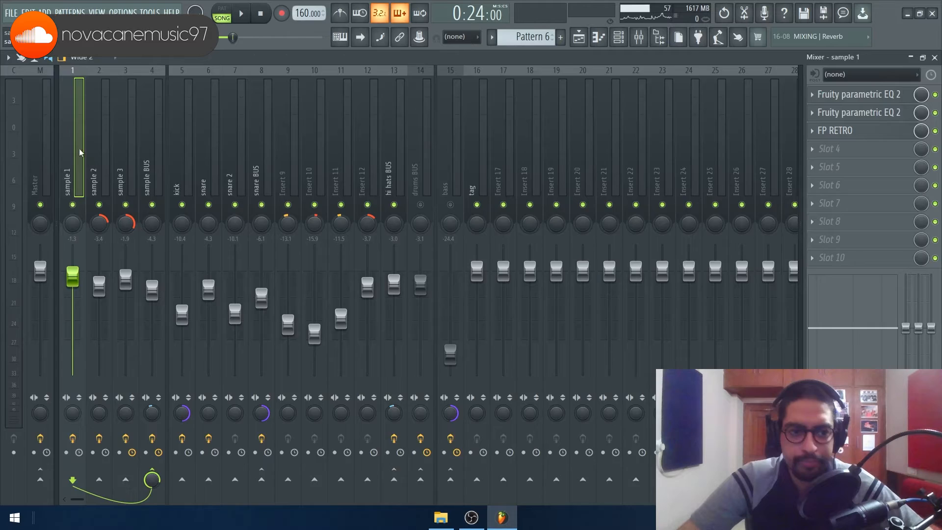
Examine the short audio clips placed on playlist Track 5 around the Verse 1 and Verse 2 markers
key(F5)
scroll(424, 189, down, 4)
scroll(299, 91, up, 1)
scroll(299, 91, up, 3)
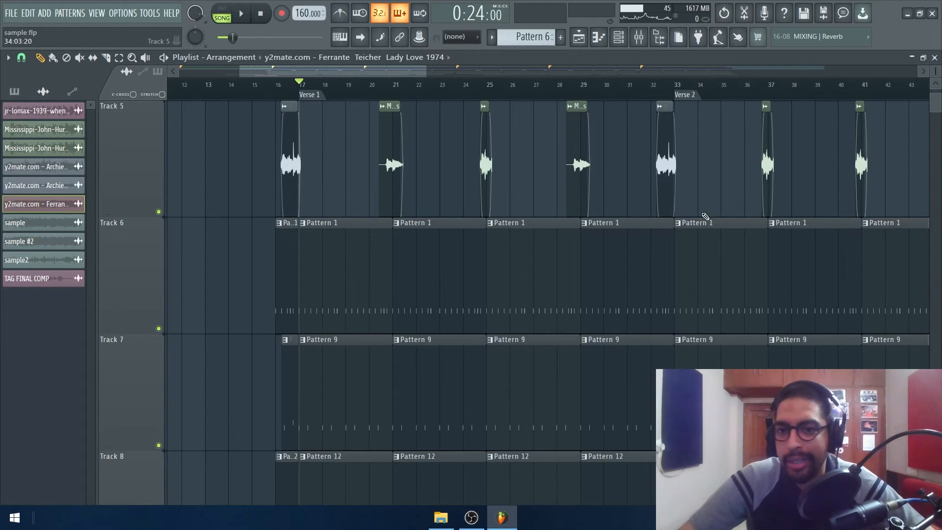
Play the Track 5 clips with the drums from just before Verse 1, with the sample 1 and bass tracks muted
key(F9)
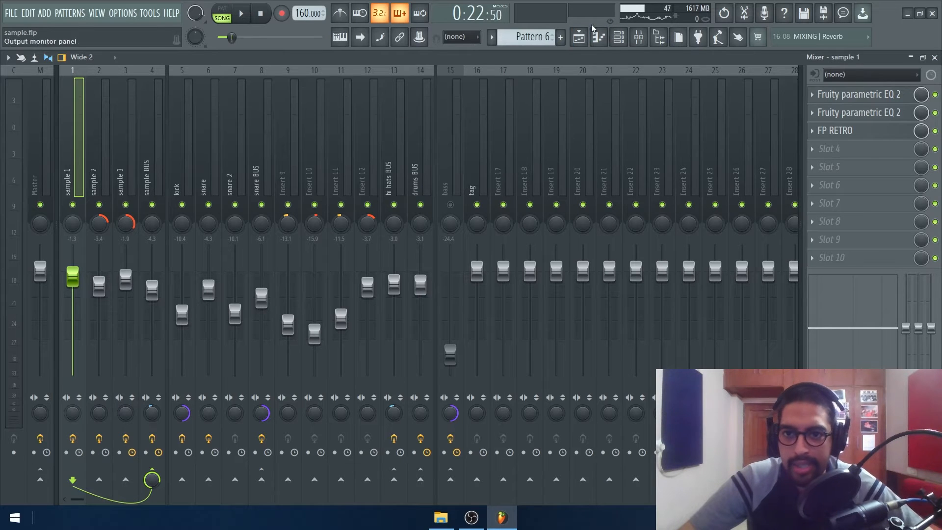
click(579, 36)
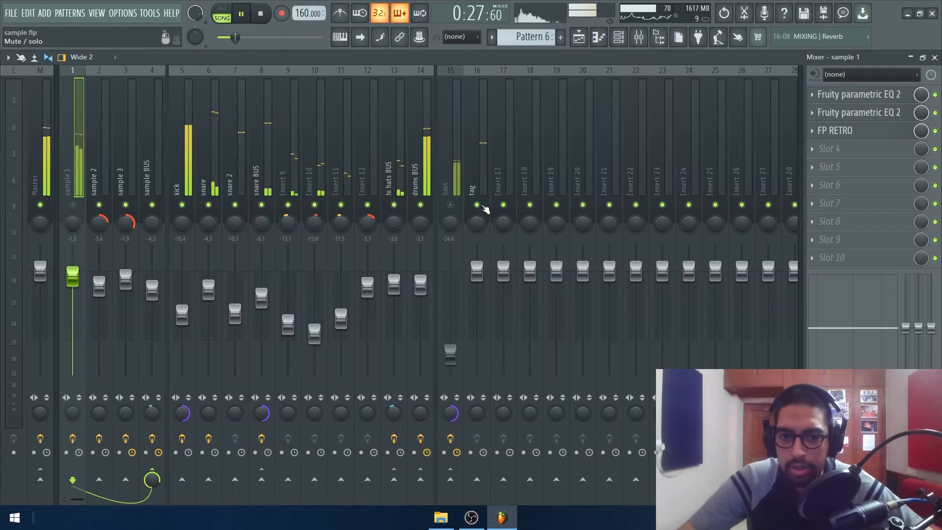
click(476, 205)
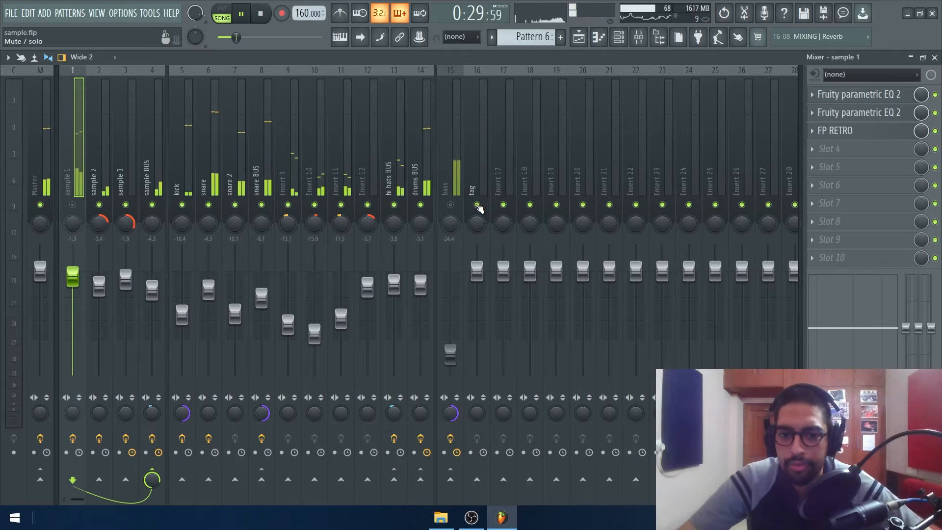
Solo playlist Track 1 and play the chopped main sample from the Verse 1 and Verse 2 markers
click(579, 36)
scroll(515, 206, up, 2)
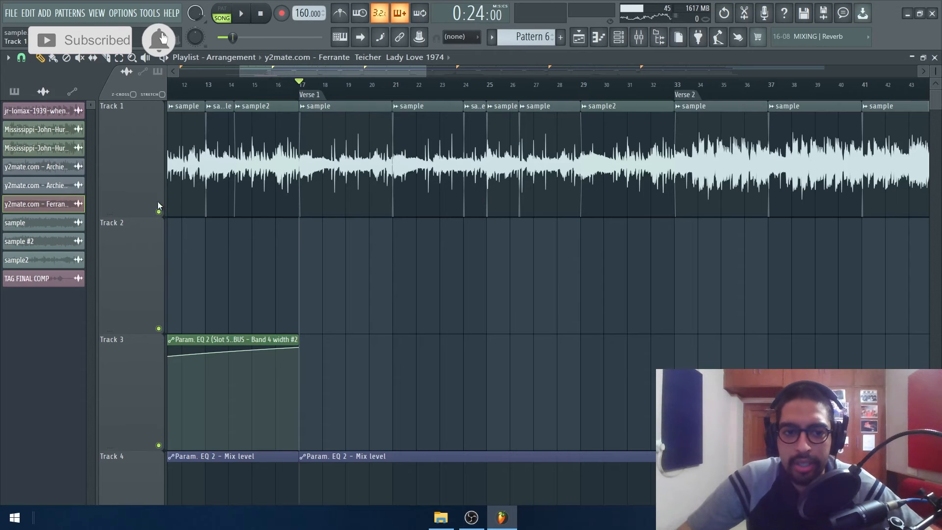
right_click(158, 212)
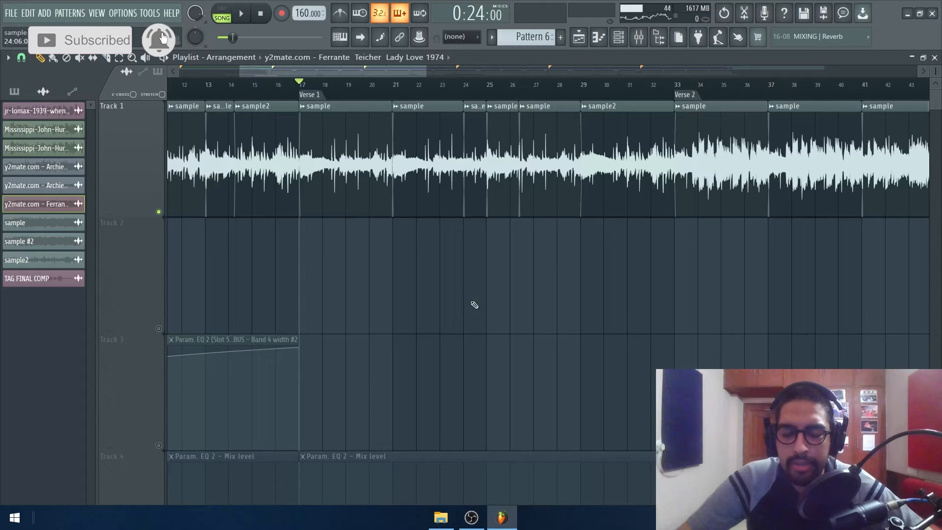
key(space)
key(F9)
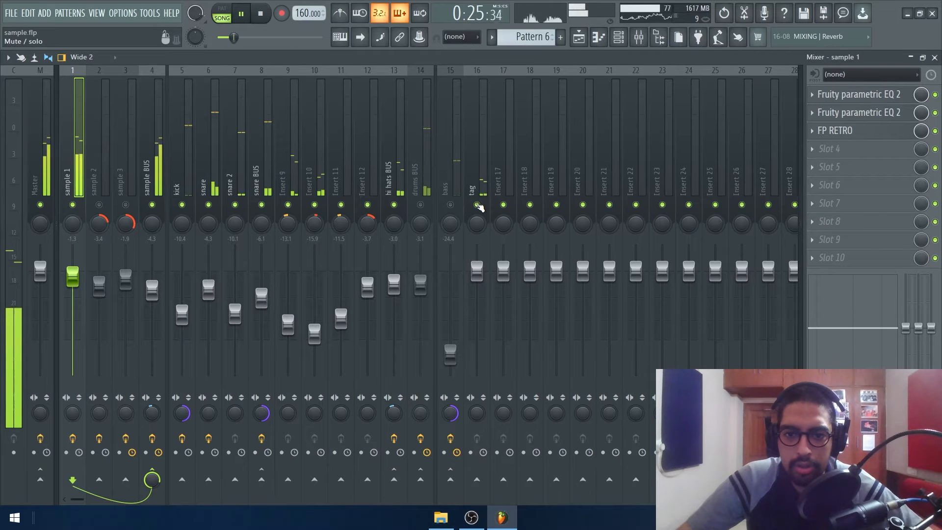
key(F5)
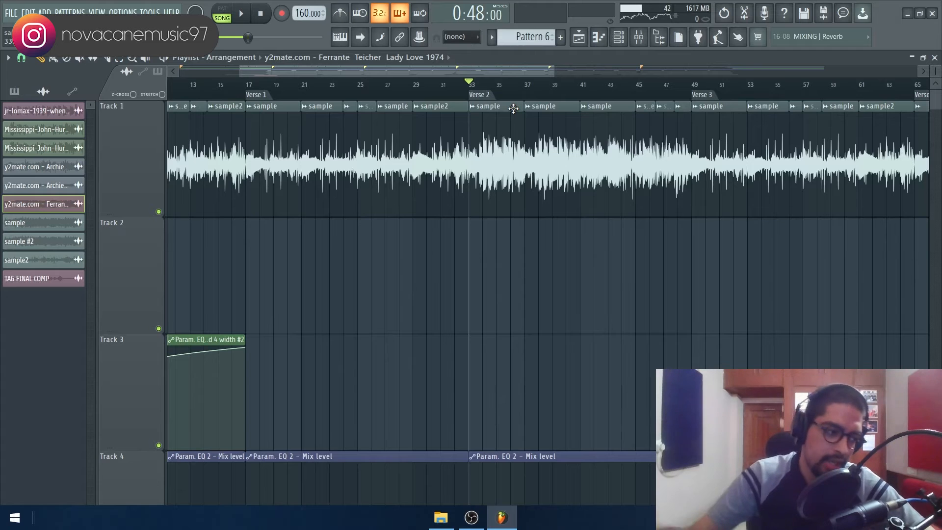
key(space)
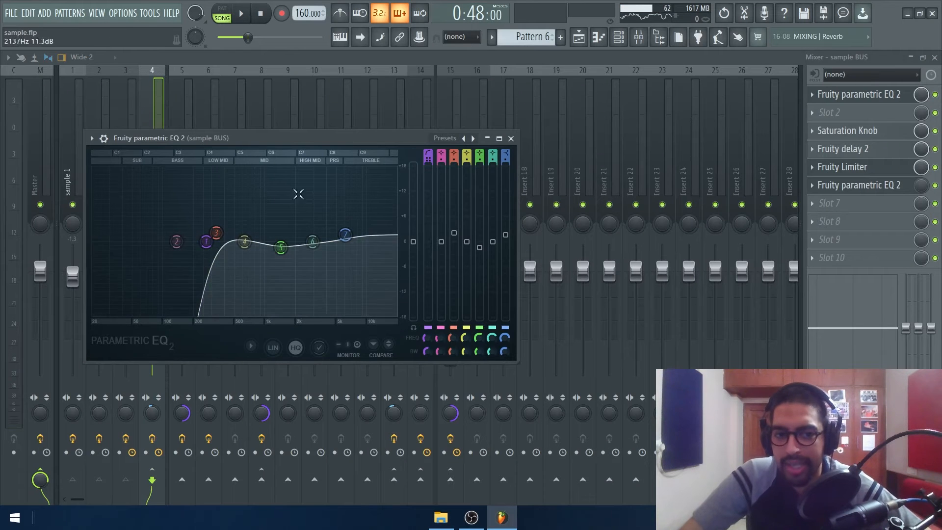
Inspect the low-cut curve of the first Fruity parametric EQ 2 on the sample BUS, moving its window aside and closing it
drag(263, 139, 602, 109)
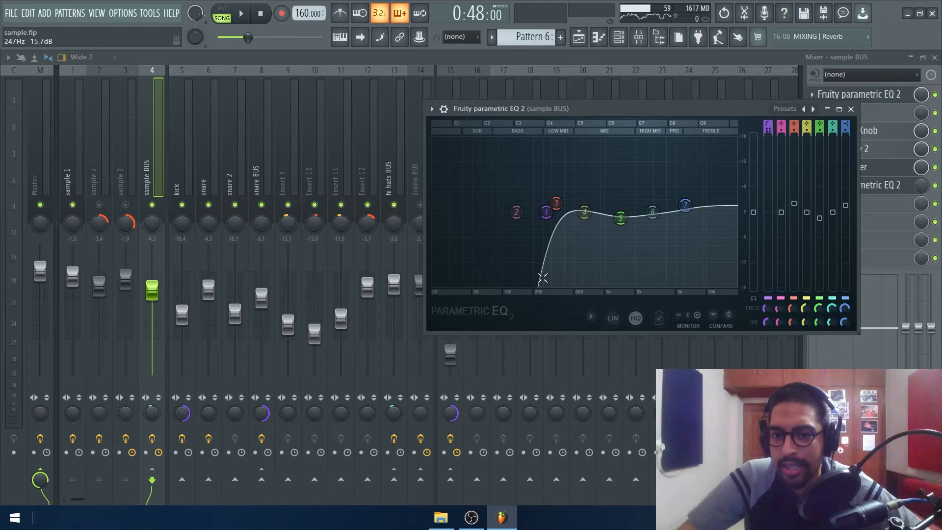
drag(571, 110, 387, 285)
key(Escape)
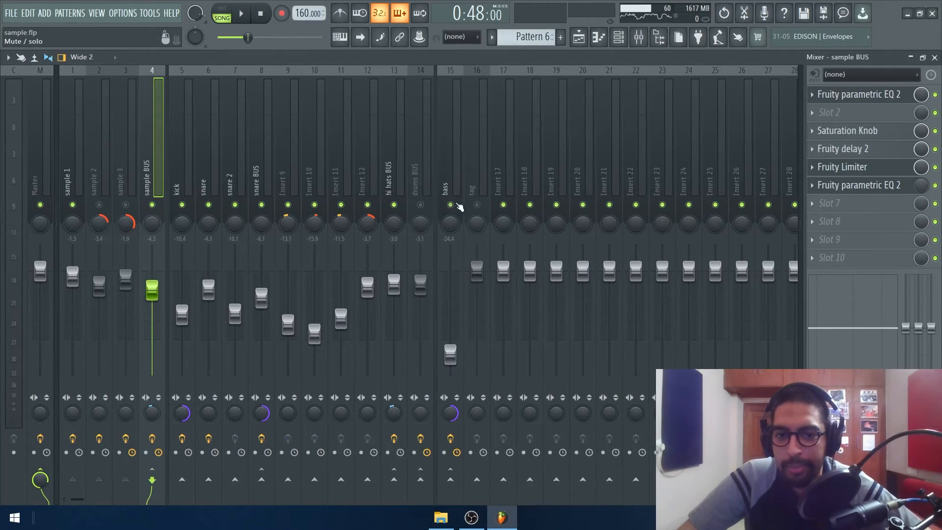
Play the beat with the bass track muted and the sample BUS's first Fruity parametric EQ 2 bypassed
click(864, 102)
key(space)
drag(470, 278, 528, 243)
click(450, 204)
key(space)
key(Escape)
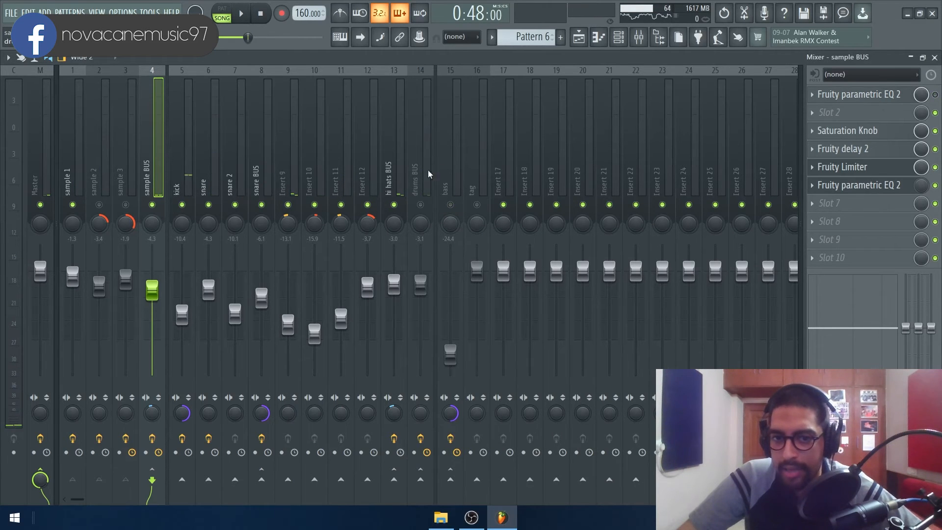
click(447, 150)
key(space)
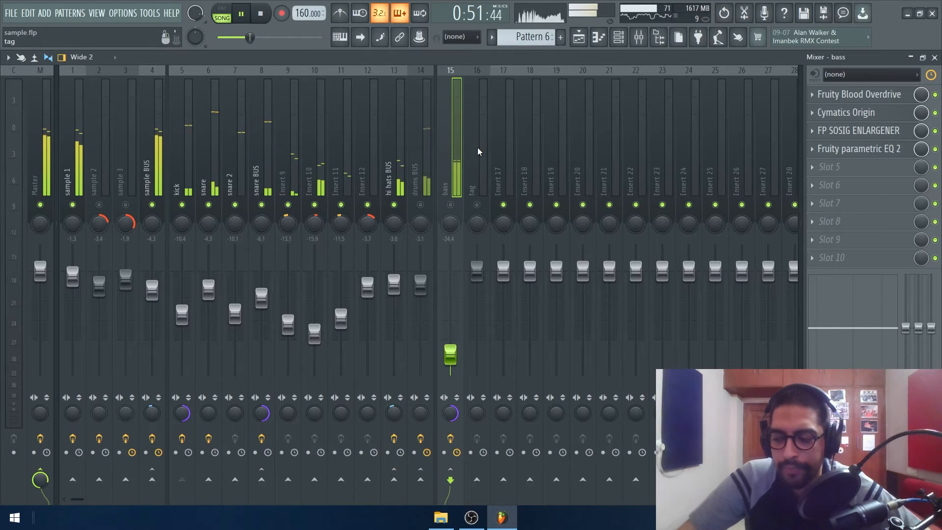
key(space)
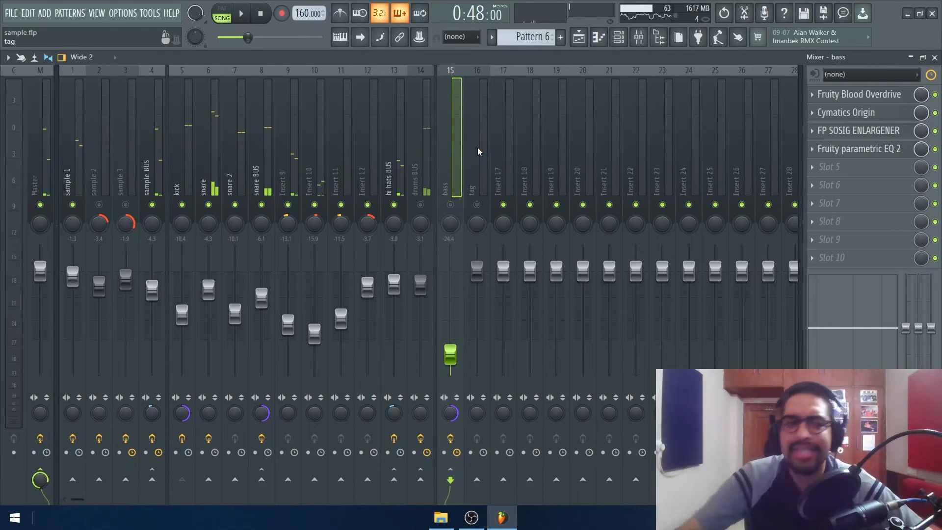
Turn the sample BUS's first Fruity parametric EQ 2 back on and unmute the bass track
click(902, 95)
click(891, 94)
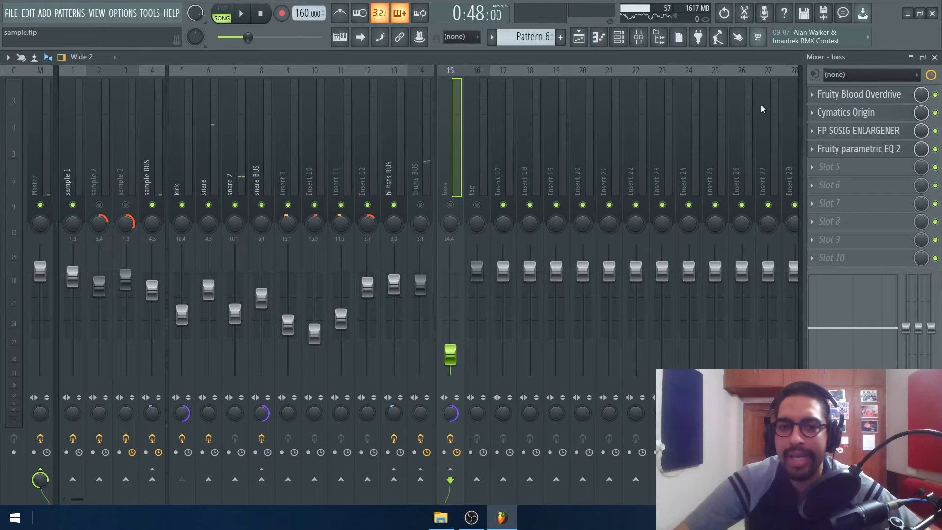
click(167, 170)
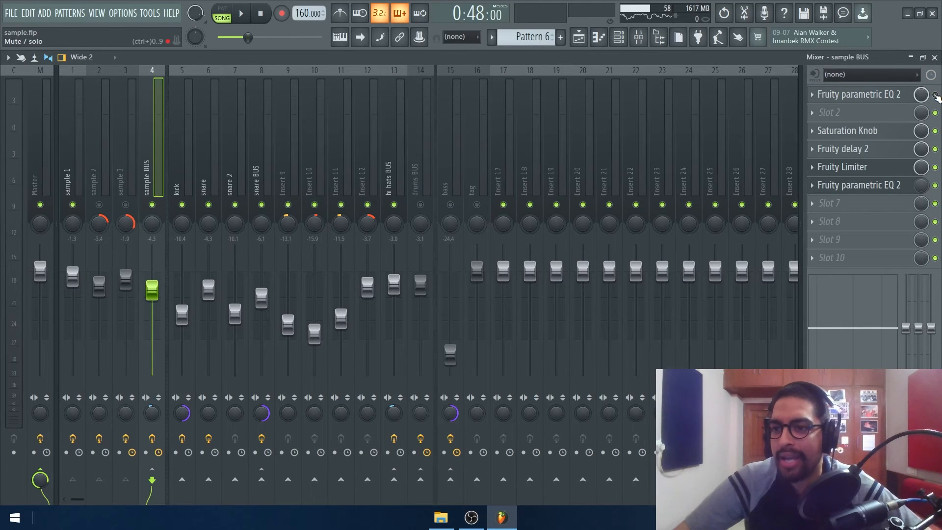
click(454, 191)
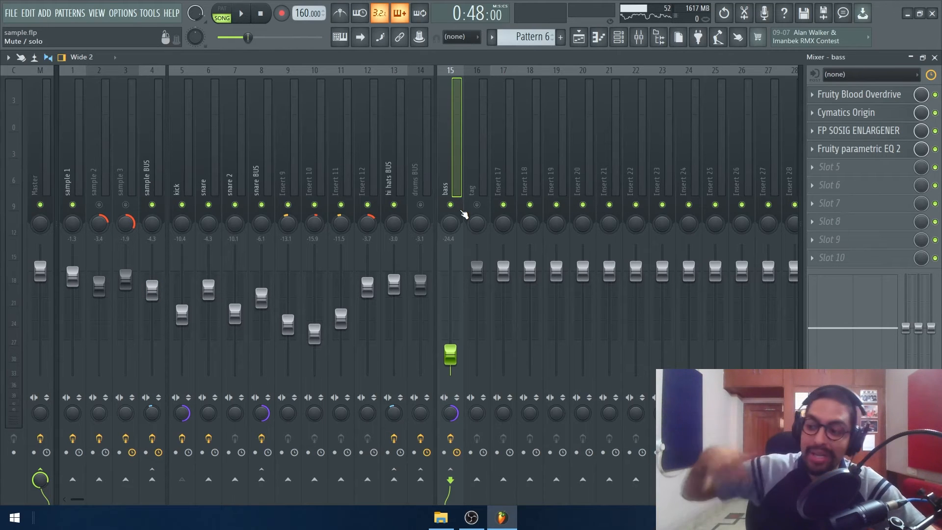
Play the outro in the playlist from bar 97 to hear the sample volume and EQ automation
click(251, 89)
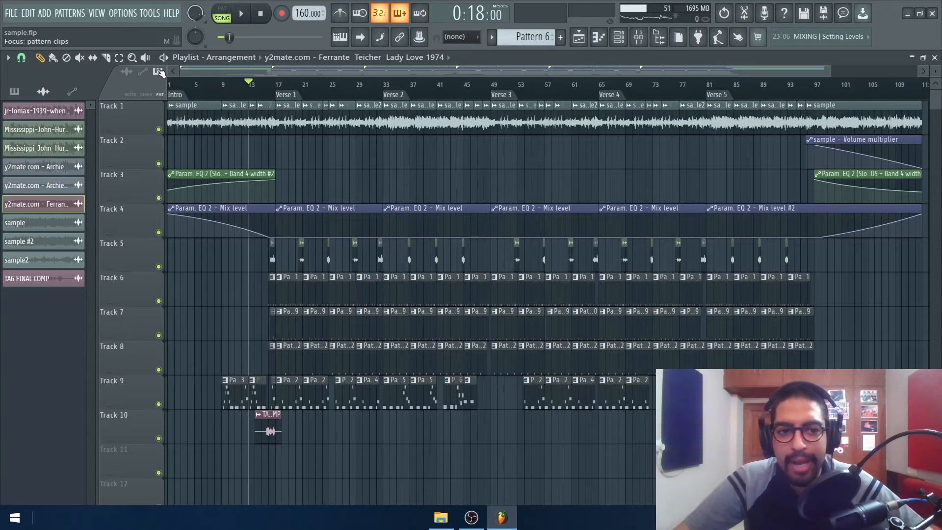
click(823, 90)
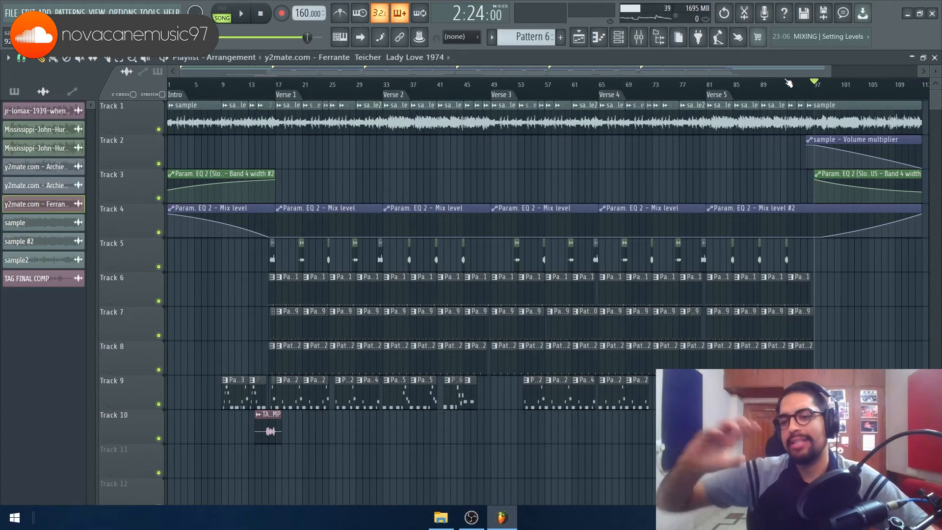
key(space)
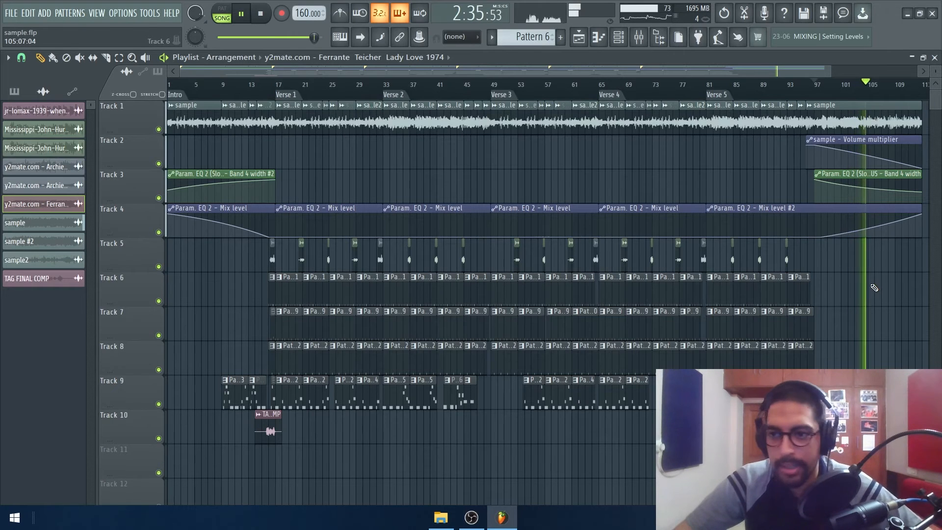
key(space)
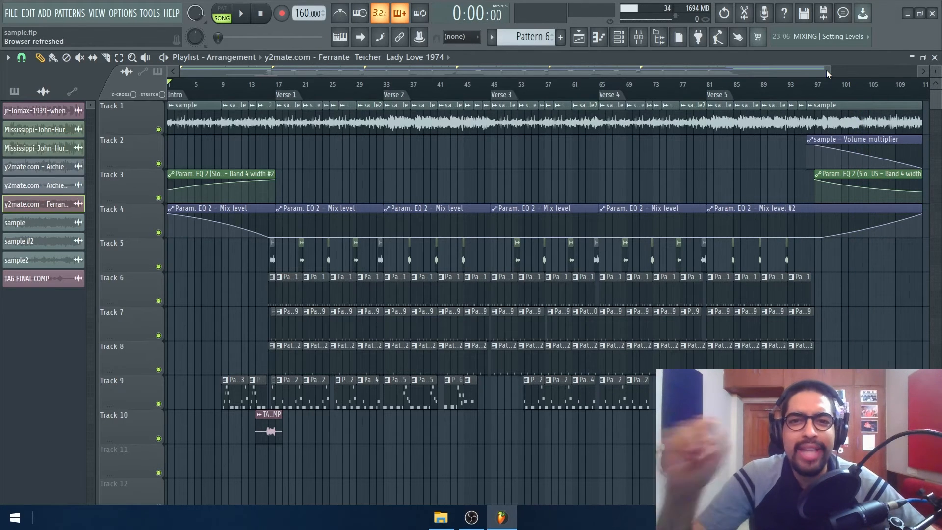